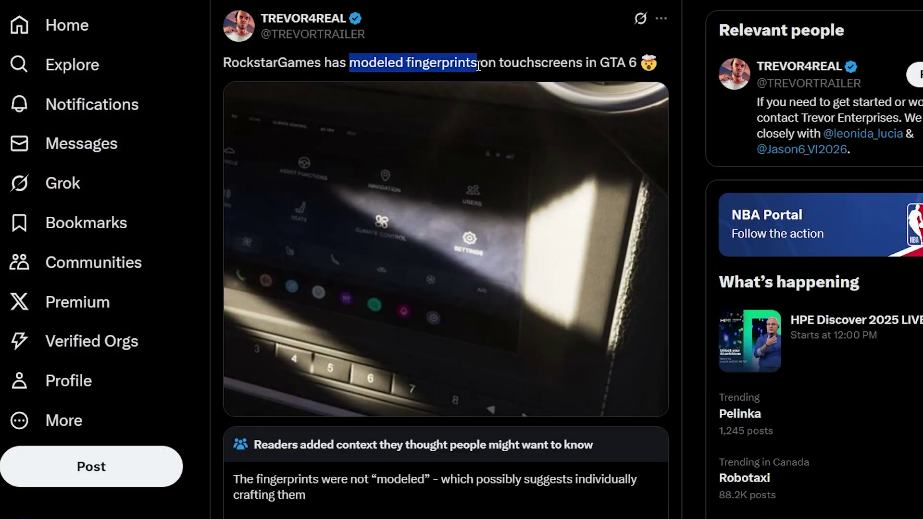
{"action": "left_click", "coordinate": [595, 56]}
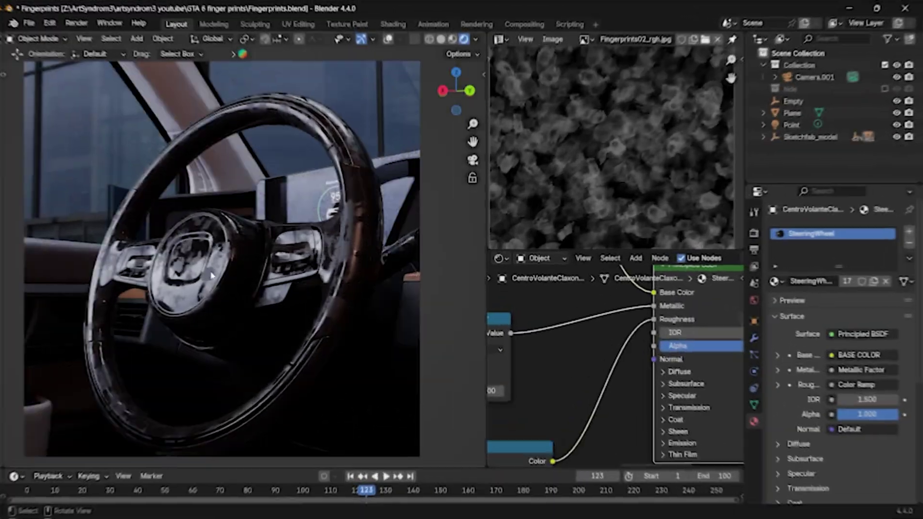
{"action": "scroll", "coordinate": [255, 189], "scroll_direction": "up", "scroll_amount": 5}
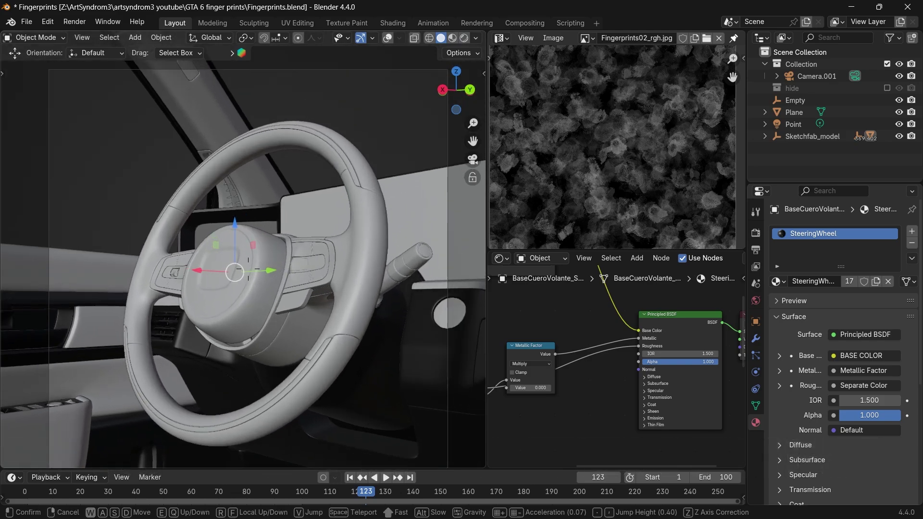
- Switch the viewport to rendered shading and select the steering wheel object
{"action": "right_click", "coordinate": [304, 258]}
{"action": "scroll", "coordinate": [306, 261], "scroll_direction": "down", "scroll_amount": 1}
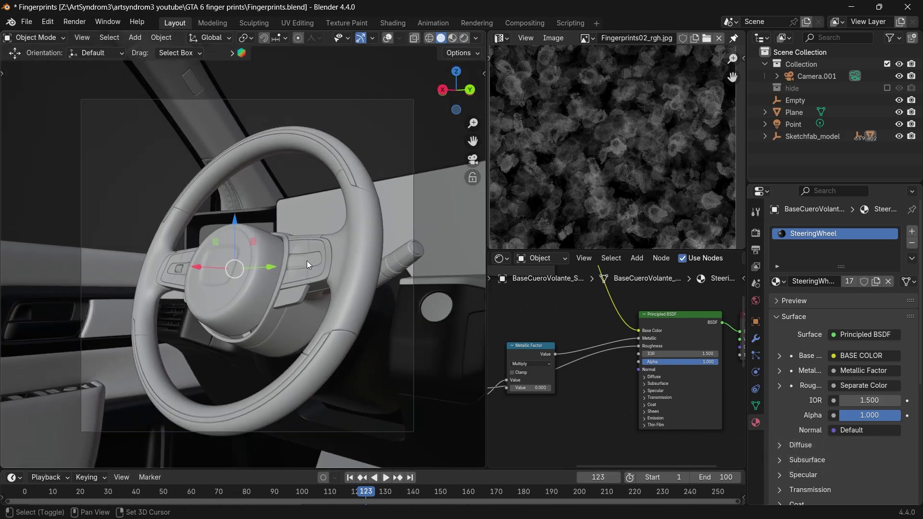
{"action": "key", "text": "shift+z"}
{"action": "scroll", "coordinate": [312, 260], "scroll_direction": "up", "scroll_amount": 1}
{"action": "mouse_move", "coordinate": [318, 260]}
{"action": "middle_mouse_down", "text": "shift"}
{"action": "mouse_move", "coordinate": [293, 254]}
{"action": "mouse_move", "coordinate": [303, 255]}
{"action": "middle_mouse_up", "text": "shift"}
{"action": "key", "text": "alt+a"}
{"action": "left_click", "coordinate": [359, 249]}
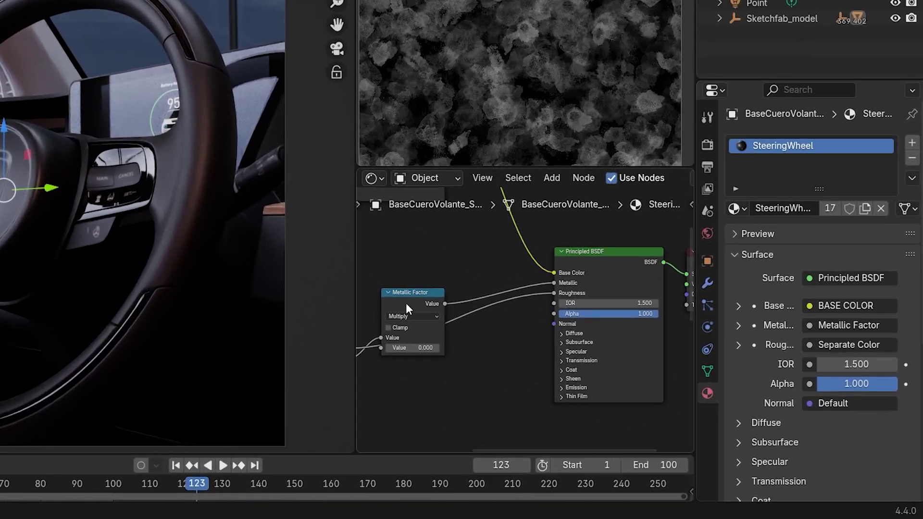
- Disconnect the existing link from the Principled BSDF's Roughness input in the SteeringWheel material
{"action": "scroll", "coordinate": [437, 332], "scroll_direction": "up", "scroll_amount": 4}
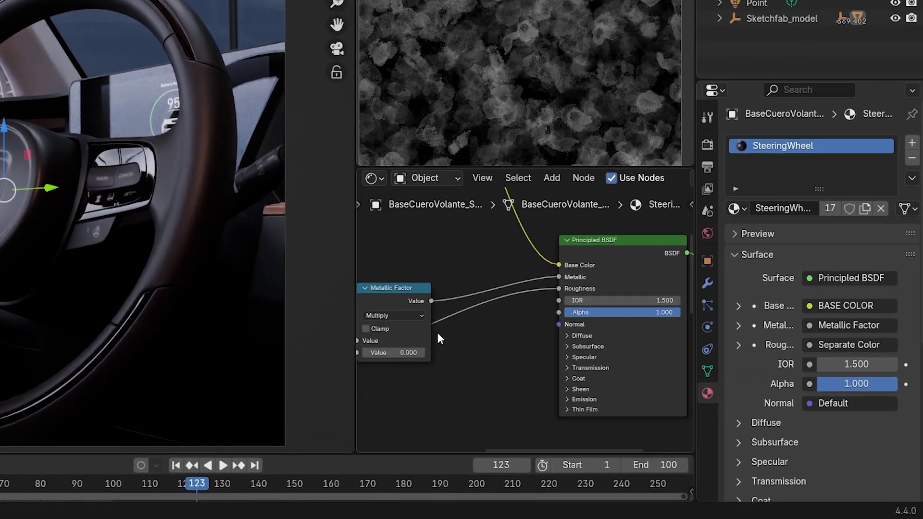
{"action": "middle_click_drag", "start_coordinate": [500, 292], "coordinate": [491, 281]}
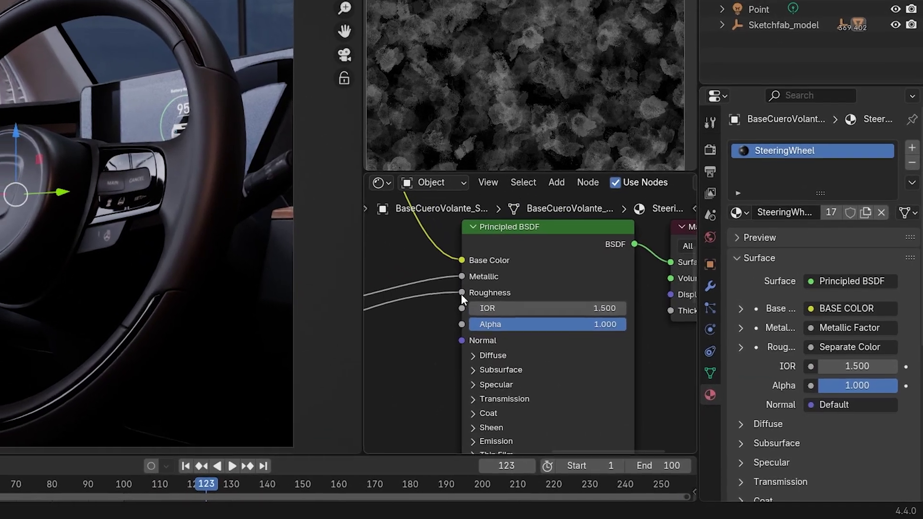
{"action": "left_click_drag", "start_coordinate": [455, 288], "coordinate": [384, 378]}
{"action": "scroll", "coordinate": [431, 328], "scroll_direction": "down", "scroll_amount": 4}
{"action": "scroll", "coordinate": [541, 349], "scroll_direction": "up", "scroll_amount": 2}
{"action": "middle_click_drag", "start_coordinate": [542, 349], "coordinate": [580, 328]}
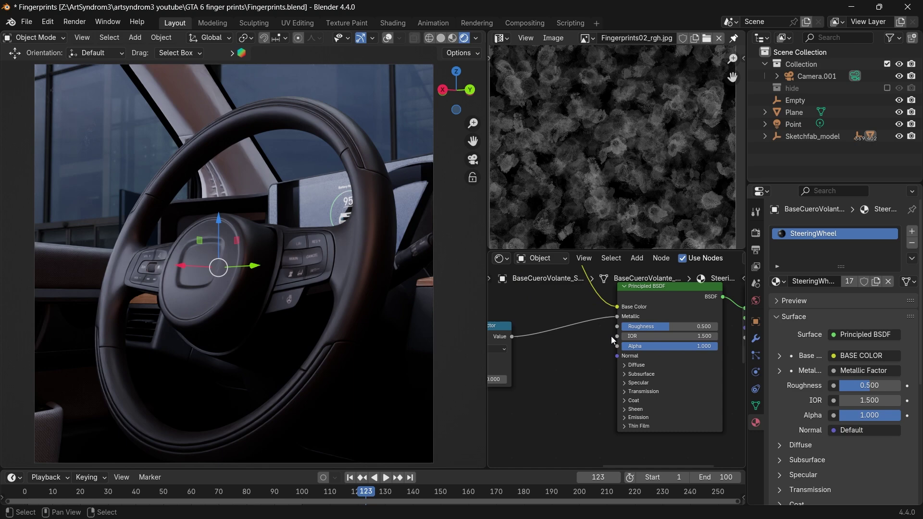
- Add a Texture Coordinate, Mapping and Image Texture setup feeding the Principled BSDF's Roughness, and move it below the existing nodes
{"action": "left_click", "coordinate": [620, 282]}
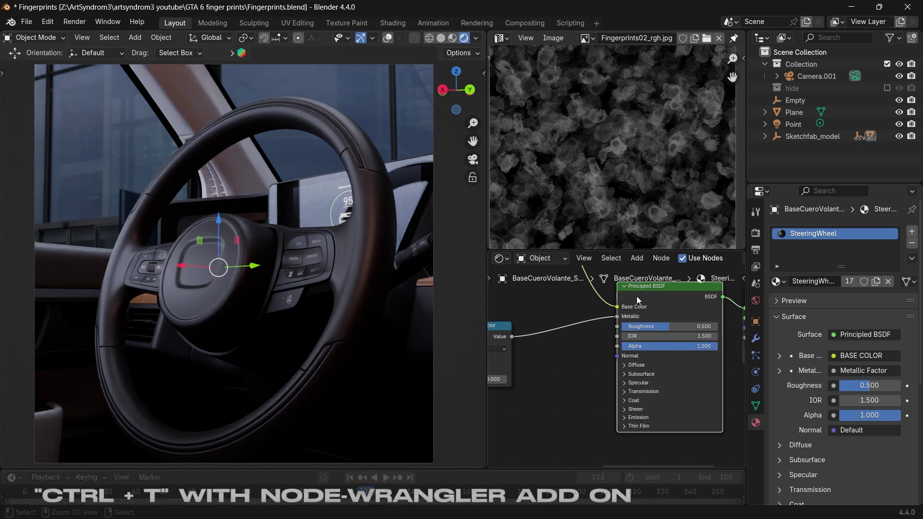
{"action": "key", "text": "ctrl+t"}
{"action": "scroll", "coordinate": [561, 363], "scroll_direction": "down", "scroll_amount": 1}
{"action": "middle_click_drag", "start_coordinate": [561, 363], "coordinate": [640, 315]}
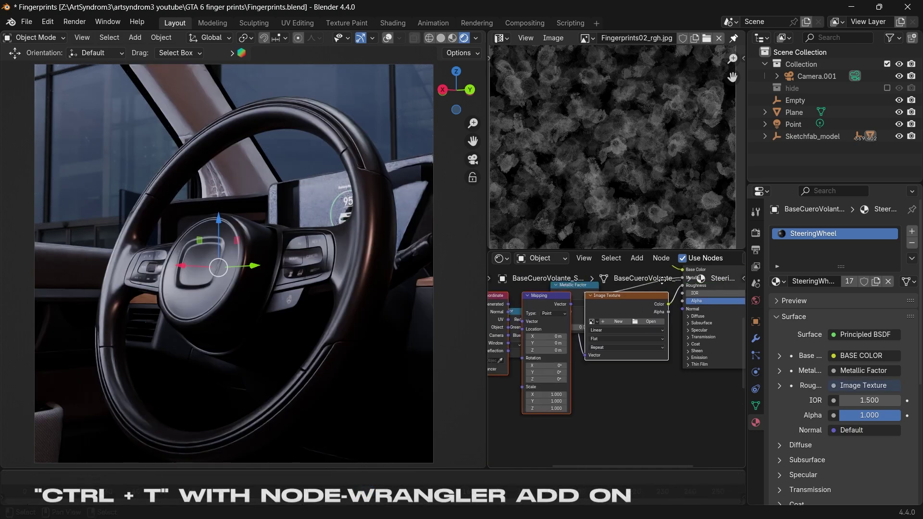
{"action": "key", "text": "g"}
{"action": "middle_click_drag", "start_coordinate": [616, 416], "coordinate": [605, 337]}
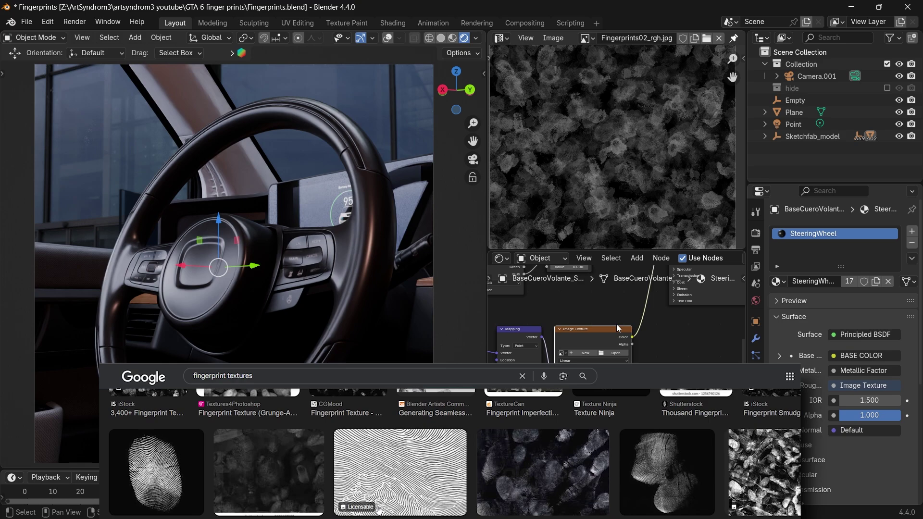
- Browse the Google image results for fingerprint textures and change the search to smudges
{"action": "scroll", "coordinate": [619, 355], "scroll_direction": "up", "scroll_amount": 4}
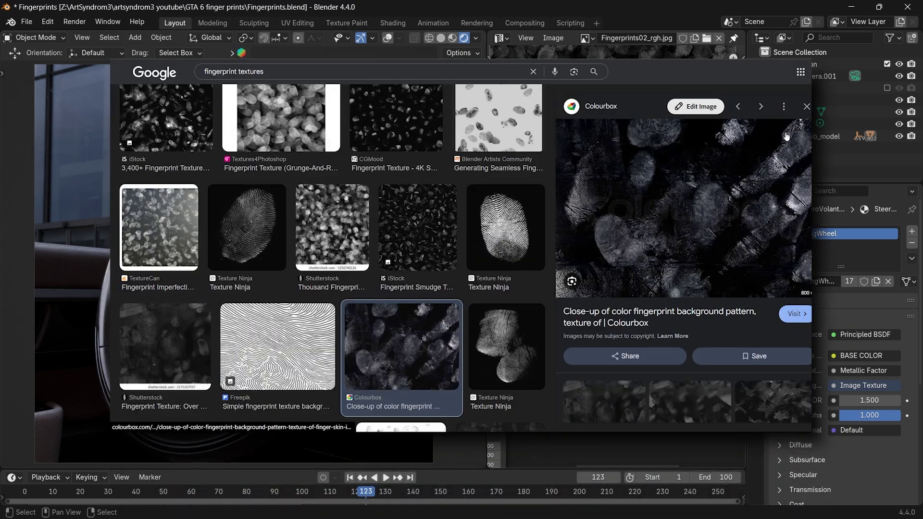
{"action": "left_click", "coordinate": [805, 107]}
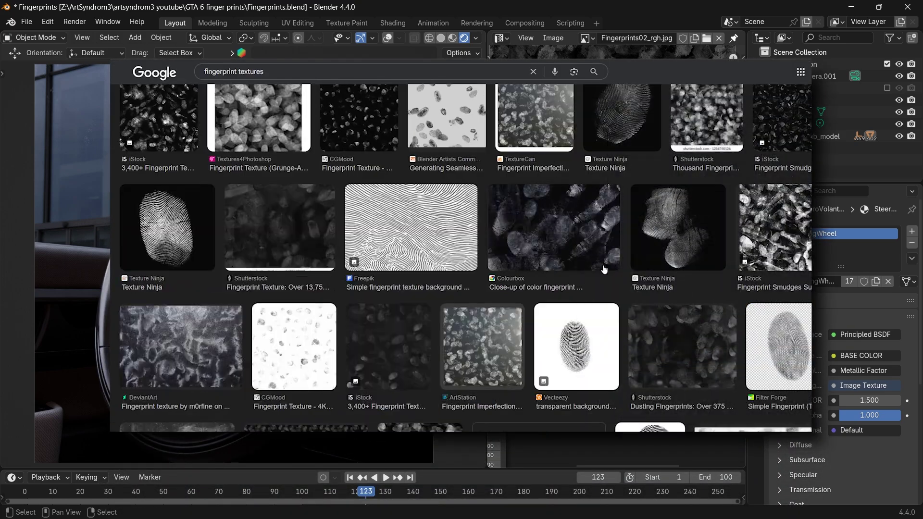
{"action": "scroll", "coordinate": [606, 269], "scroll_direction": "up", "scroll_amount": 2}
{"action": "left_click", "coordinate": [673, 315]}
{"action": "triple_click", "coordinate": [244, 85]}
{"action": "type", "text": "smudges t"}
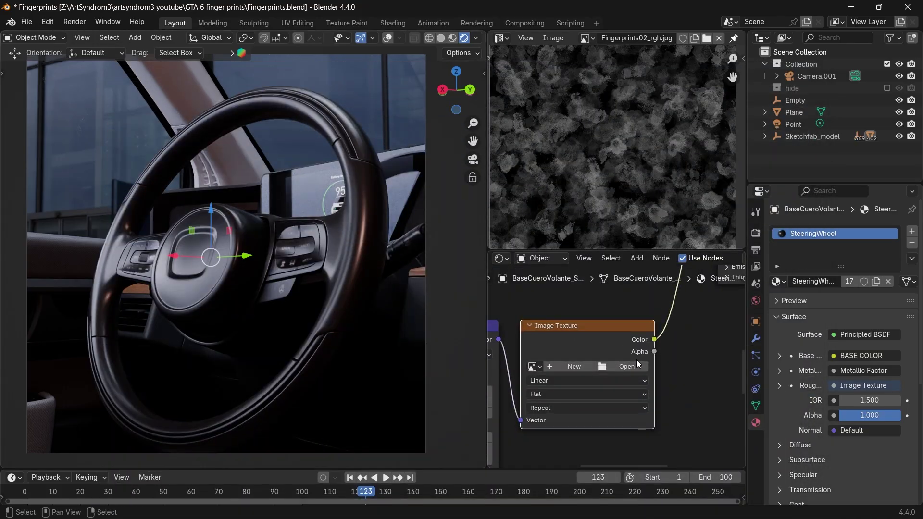
- Assign Fingerprints02_rgh.jpg to the new Image Texture node
{"action": "left_click", "coordinate": [532, 366]}
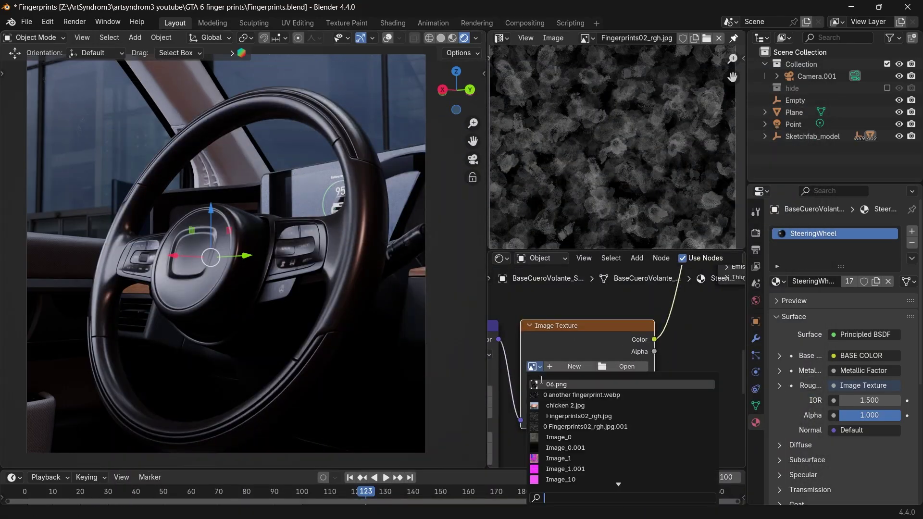
{"action": "left_click", "coordinate": [566, 416]}
{"action": "key", "text": "alt+a"}
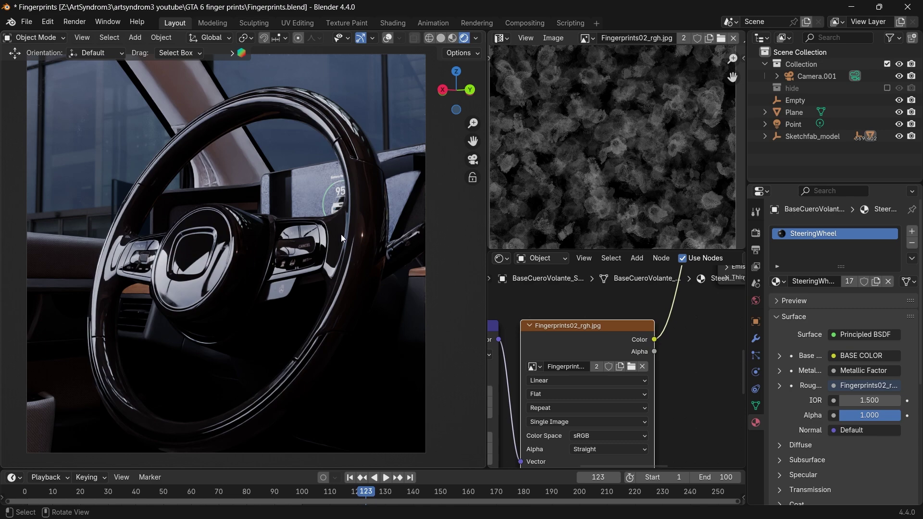
{"action": "scroll", "coordinate": [341, 234], "scroll_direction": "up", "scroll_amount": 1}
{"action": "scroll", "coordinate": [583, 342], "scroll_direction": "down", "scroll_amount": 2}
- Insert a Color Ramp node between the fingerprint texture's Color output and the Principled BSDF's Roughness
{"action": "middle_click_drag", "start_coordinate": [583, 342], "coordinate": [561, 384]}
{"action": "key", "text": "shift+a"}
{"action": "left_click", "coordinate": [595, 333]}
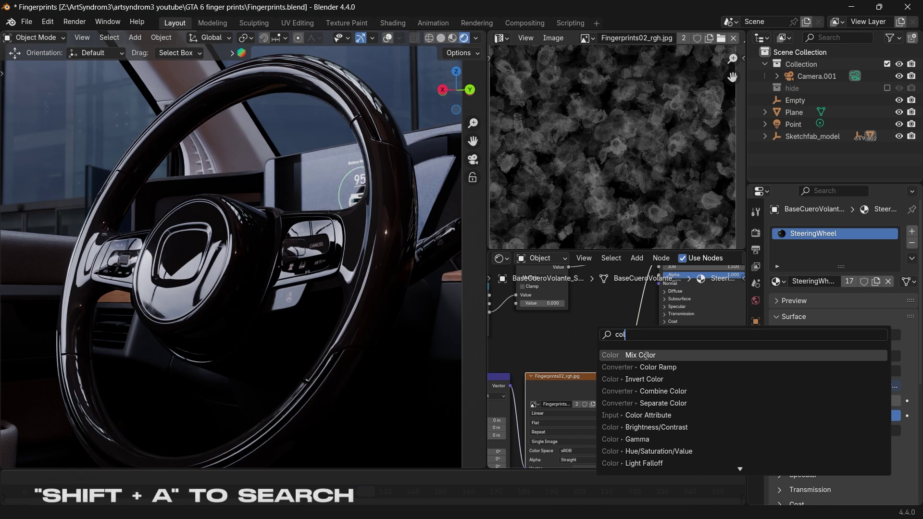
{"action": "left_click", "coordinate": [652, 367]}
{"action": "left_click", "coordinate": [624, 326]}
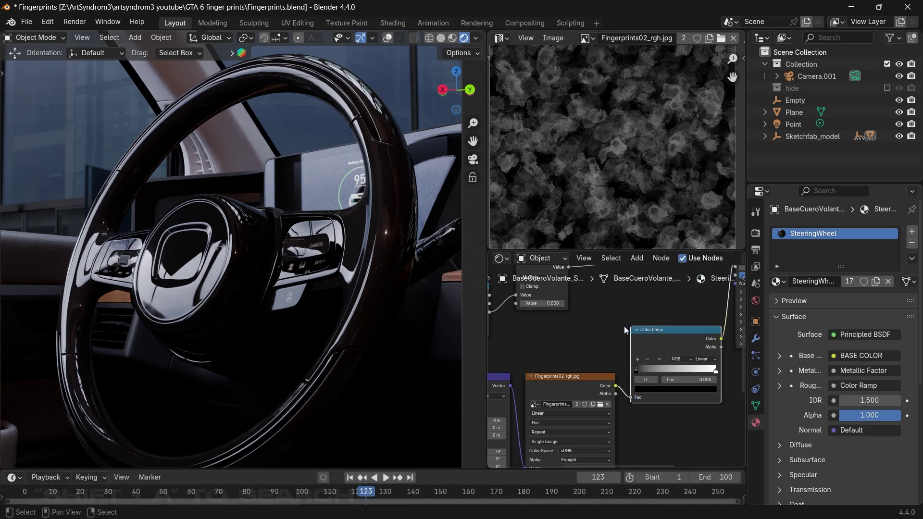
{"action": "middle_click_drag", "start_coordinate": [689, 332], "coordinate": [618, 396]}
{"action": "scroll", "coordinate": [618, 395], "scroll_direction": "down", "scroll_amount": 2}
{"action": "left_click_drag", "start_coordinate": [618, 395], "coordinate": [617, 371]}
{"action": "scroll", "coordinate": [613, 359], "scroll_direction": "up", "scroll_amount": 2}
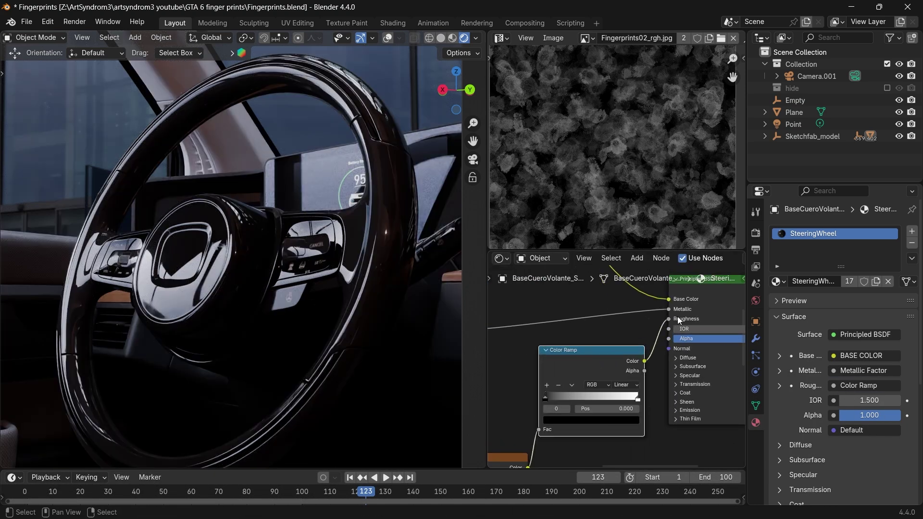
- Preview only the Color Ramp output on the steering wheel and set the Mapping scale to 4 on X and Y
{"action": "left_click", "coordinate": [598, 361], "text": "ctrl+shift"}
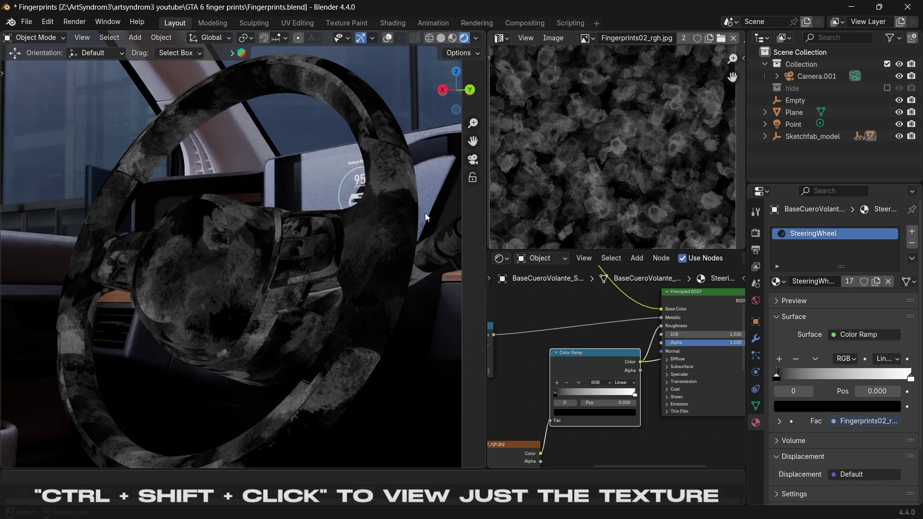
{"action": "scroll", "coordinate": [510, 422], "scroll_direction": "down", "scroll_amount": 3}
{"action": "middle_click_drag", "start_coordinate": [509, 423], "coordinate": [641, 314]}
{"action": "scroll", "coordinate": [588, 379], "scroll_direction": "up", "scroll_amount": 7}
{"action": "middle_click_drag", "start_coordinate": [558, 413], "coordinate": [565, 398]}
{"action": "left_click", "coordinate": [564, 411]}
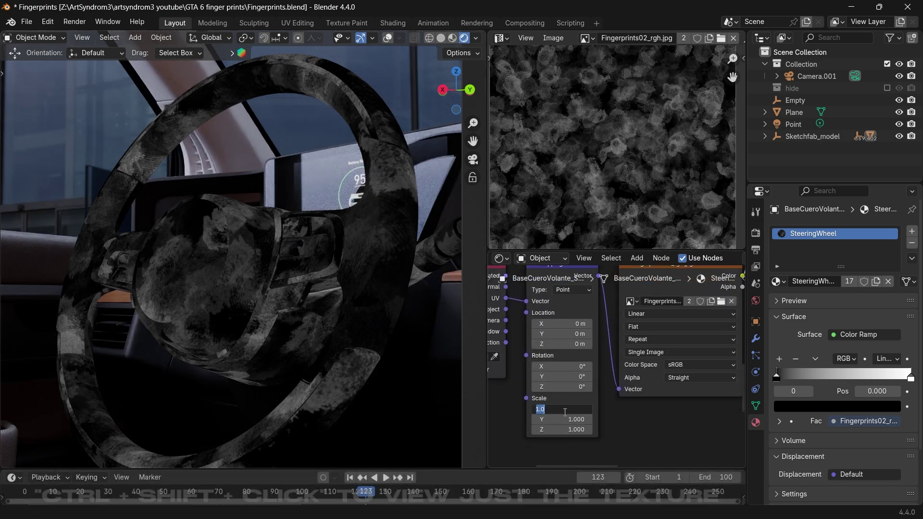
{"action": "type", "text": "4"}
{"action": "key", "text": "Tab"}
{"action": "type", "text": "4"}
{"action": "key", "text": "Return"}
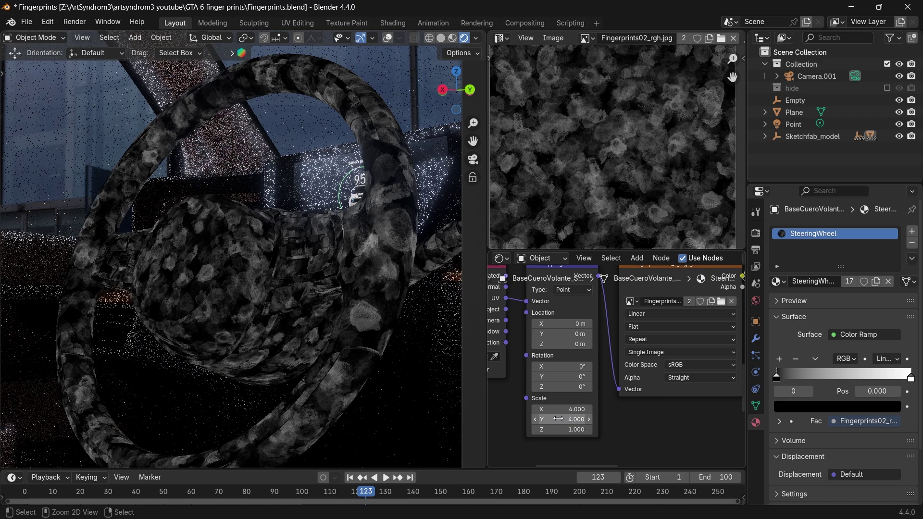
- Return to the camera view and switch the material output back to the Principled BSDF
{"action": "middle_click_drag", "start_coordinate": [287, 264], "coordinate": [172, 218]}
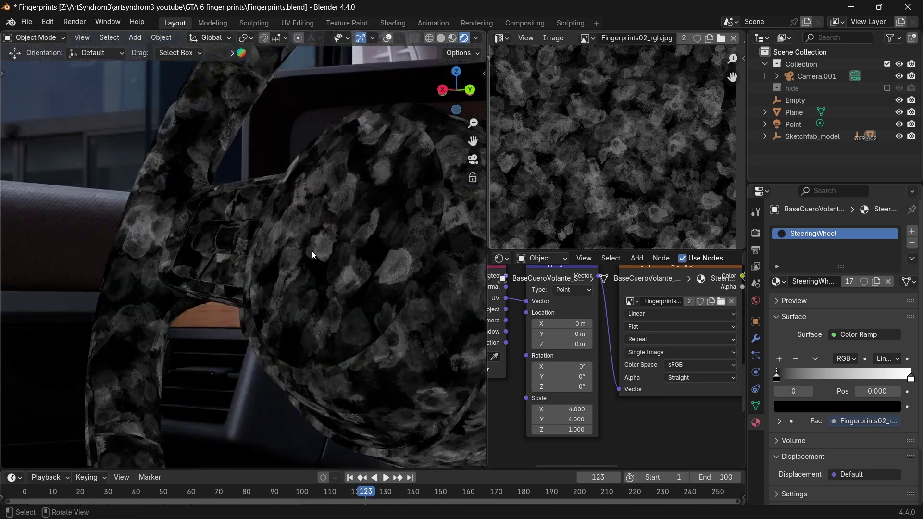
{"action": "key", "text": "KP_0"}
{"action": "scroll", "coordinate": [319, 257], "scroll_direction": "up", "scroll_amount": 1}
{"action": "middle_click_drag", "start_coordinate": [342, 235], "coordinate": [322, 247], "text": "shift"}
{"action": "scroll", "coordinate": [691, 356], "scroll_direction": "down", "scroll_amount": 8}
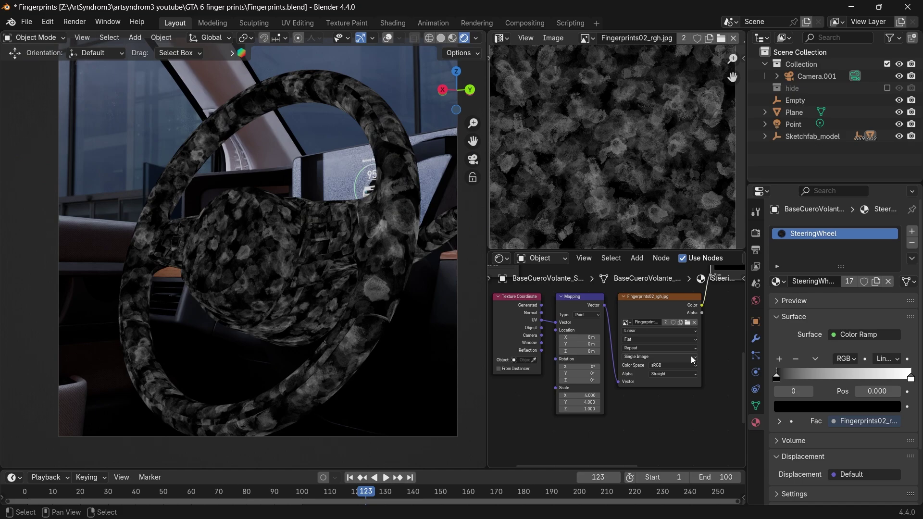
{"action": "middle_click_drag", "start_coordinate": [699, 317], "coordinate": [547, 387]}
{"action": "left_click", "coordinate": [627, 315], "text": "ctrl+shift"}
{"action": "scroll", "coordinate": [350, 255], "scroll_direction": "up", "scroll_amount": 3}
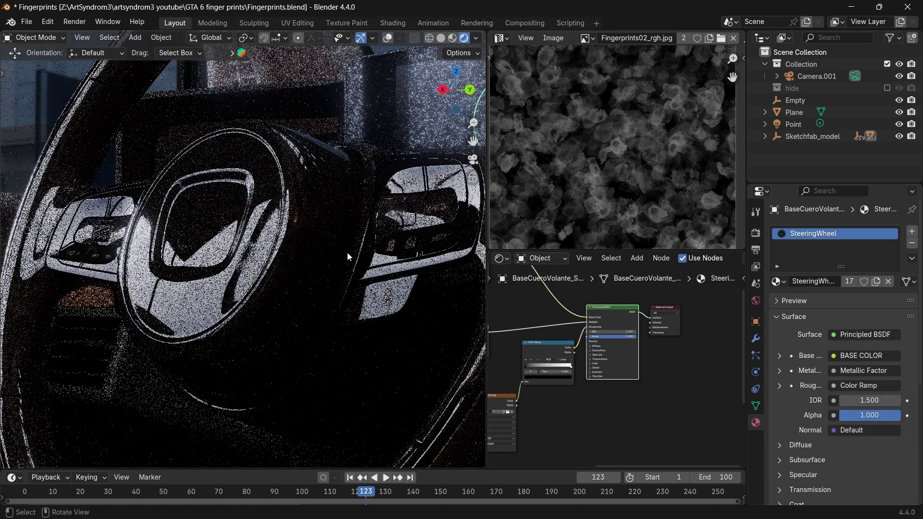
- Move the Color Ramp's white stop to about 0.084 to strengthen the fingerprints, and return to the camera view
{"action": "middle_click_drag", "start_coordinate": [317, 249], "coordinate": [367, 272], "text": "shift"}
{"action": "scroll", "coordinate": [367, 272], "scroll_direction": "up", "scroll_amount": 3}
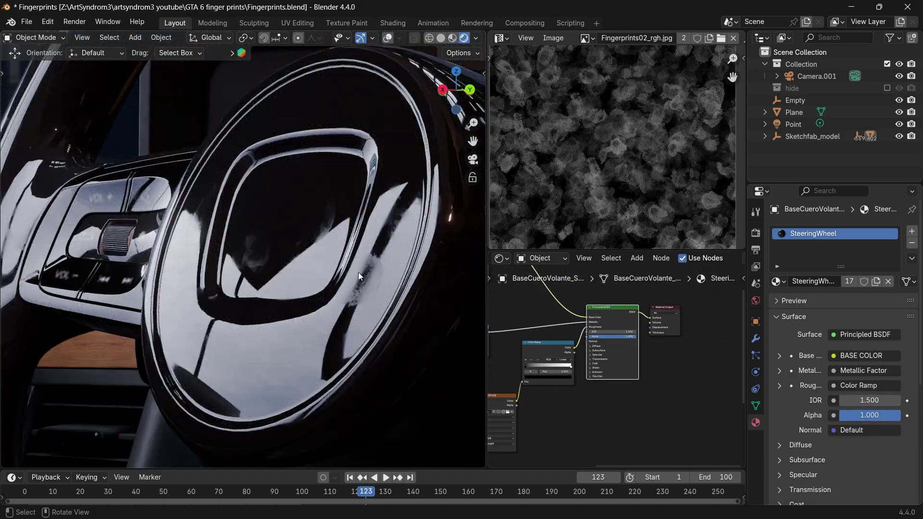
{"action": "scroll", "coordinate": [274, 263], "scroll_direction": "down", "scroll_amount": 5}
{"action": "middle_click_drag", "start_coordinate": [275, 263], "coordinate": [231, 262], "text": "shift"}
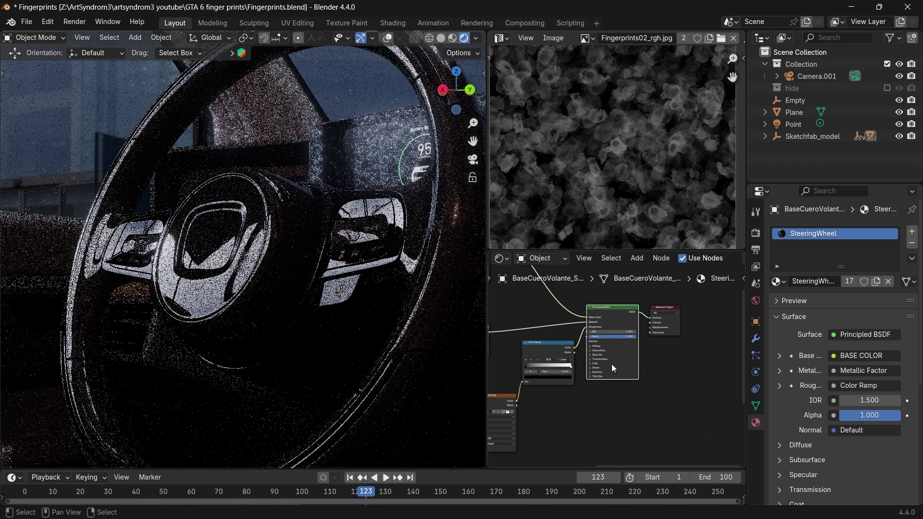
{"action": "middle_click_drag", "start_coordinate": [534, 363], "coordinate": [649, 367]}
{"action": "scroll", "coordinate": [597, 358], "scroll_direction": "up", "scroll_amount": 8}
{"action": "scroll", "coordinate": [597, 356], "scroll_direction": "up", "scroll_amount": 5}
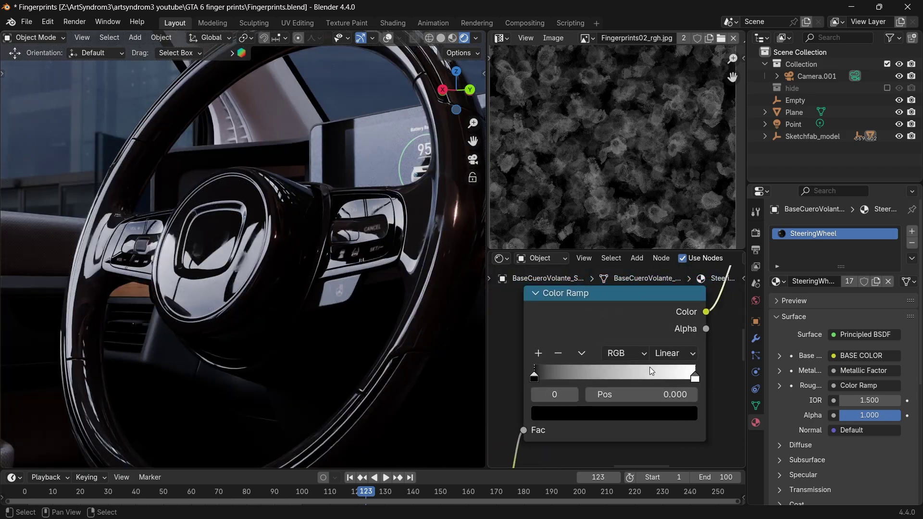
{"action": "left_click_drag", "start_coordinate": [681, 380], "coordinate": [546, 378]}
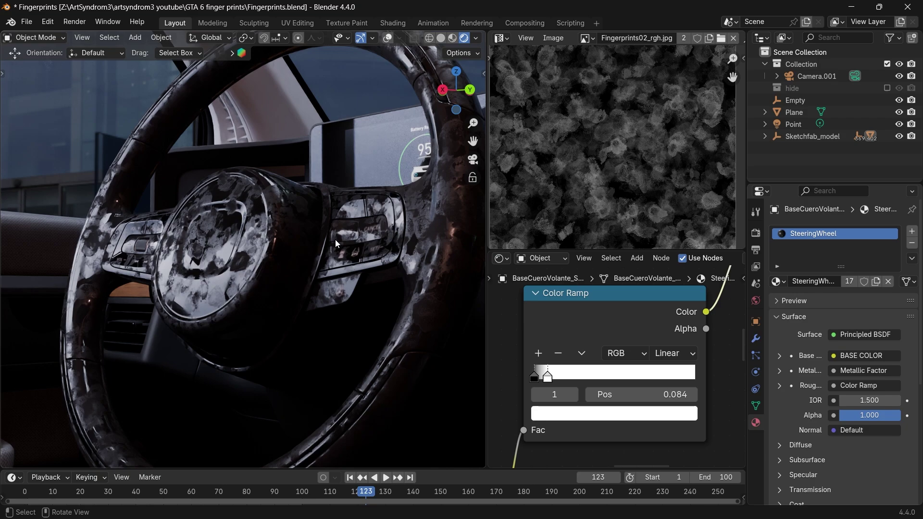
{"action": "key", "text": "KP_0"}
{"action": "scroll", "coordinate": [670, 339], "scroll_direction": "down", "scroll_amount": 3}
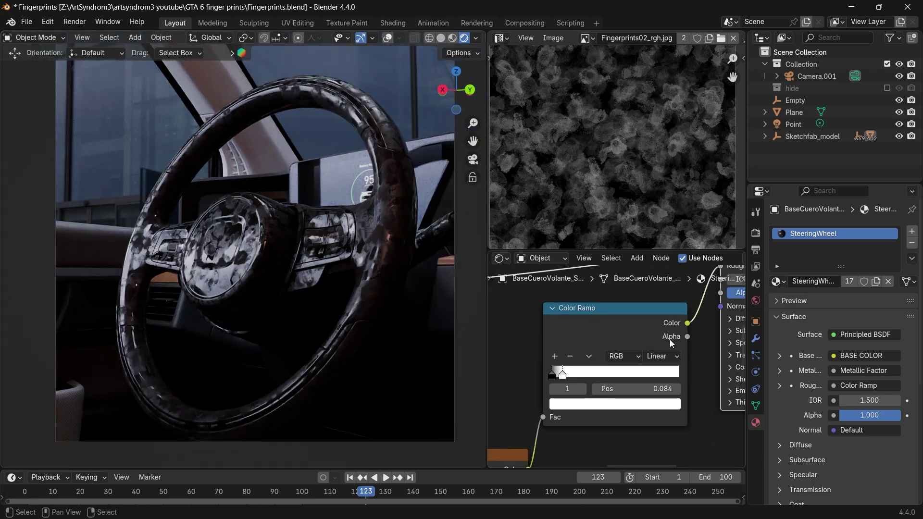
- Preview the Color Ramp's black-and-white output directly on the steering wheel
{"action": "middle_click_drag", "start_coordinate": [670, 339], "coordinate": [637, 355]}
{"action": "left_click", "coordinate": [605, 340], "text": "ctrl+shift"}
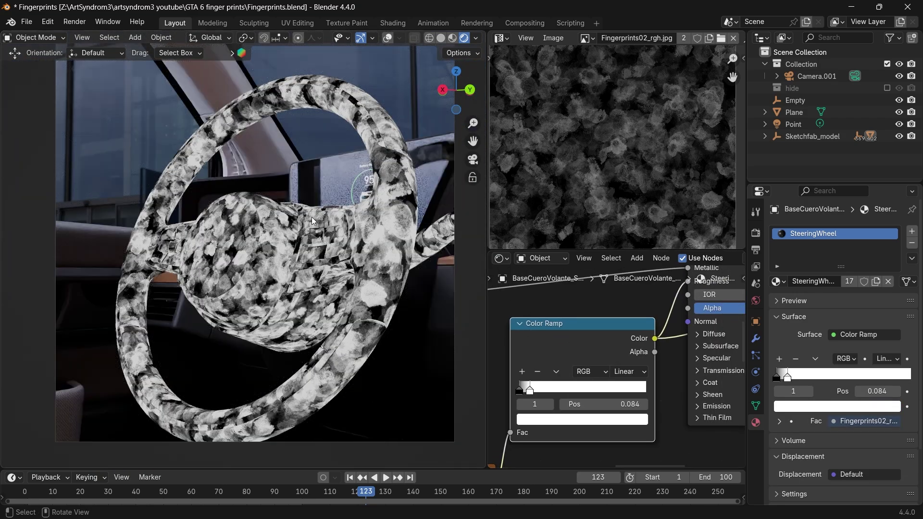
{"action": "mouse_move", "coordinate": [533, 391]}
{"action": "left_mouse_down"}
{"action": "mouse_move", "coordinate": [576, 392]}
{"action": "mouse_move", "coordinate": [527, 390]}
{"action": "left_mouse_up"}
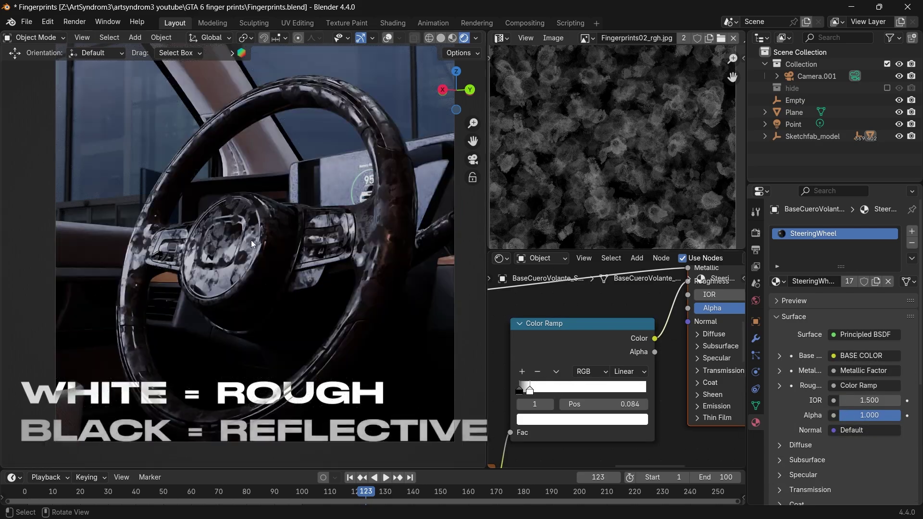
- Try brightening the colour of the Color Ramp's black stop
{"action": "scroll", "coordinate": [298, 277], "scroll_direction": "up", "scroll_amount": 8}
{"action": "middle_click_drag", "start_coordinate": [627, 389], "coordinate": [690, 378]}
{"action": "scroll", "coordinate": [690, 378], "scroll_direction": "up", "scroll_amount": 2}
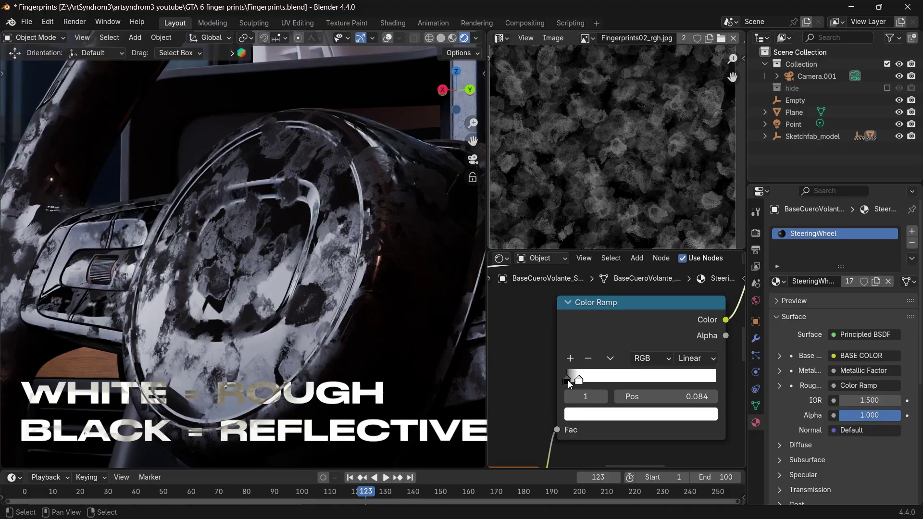
{"action": "left_click", "coordinate": [567, 380]}
{"action": "left_click", "coordinate": [584, 414]}
{"action": "left_click_drag", "start_coordinate": [691, 291], "coordinate": [692, 216]}
{"action": "scroll", "coordinate": [301, 262], "scroll_direction": "down", "scroll_amount": 6}
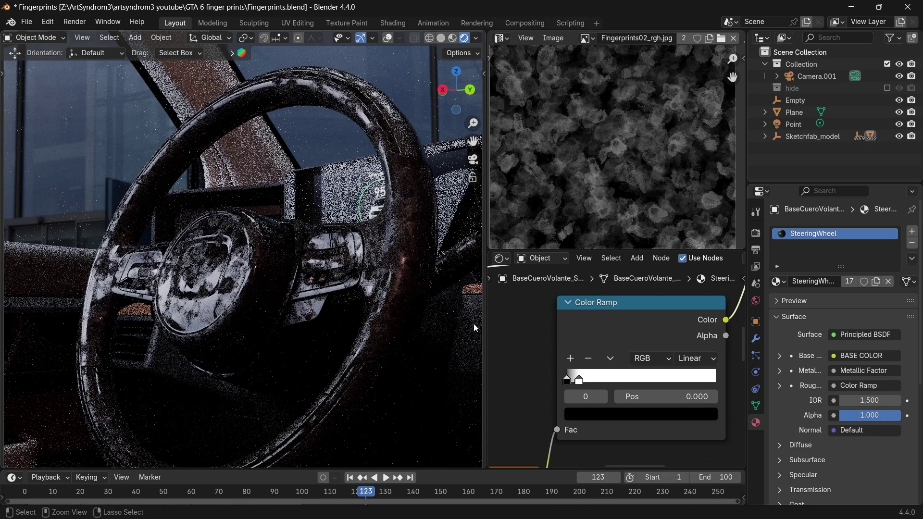
- Lighten the Color Ramp's black stop to a very dark grey
{"action": "left_click", "coordinate": [590, 413]}
{"action": "left_click_drag", "start_coordinate": [692, 245], "coordinate": [693, 272]}
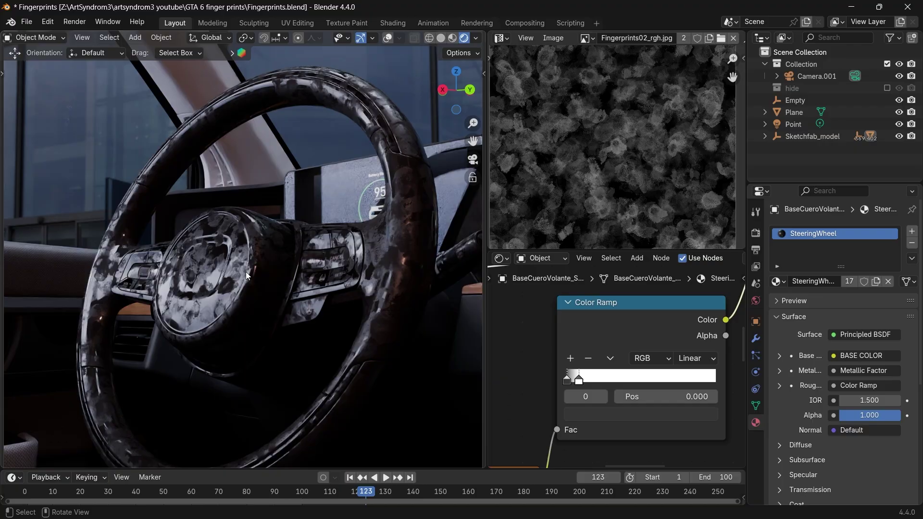
- Darken the steering wheel Color Ramp's white stop to a light grey, about #CDCDCD
{"action": "left_click", "coordinate": [580, 380]}
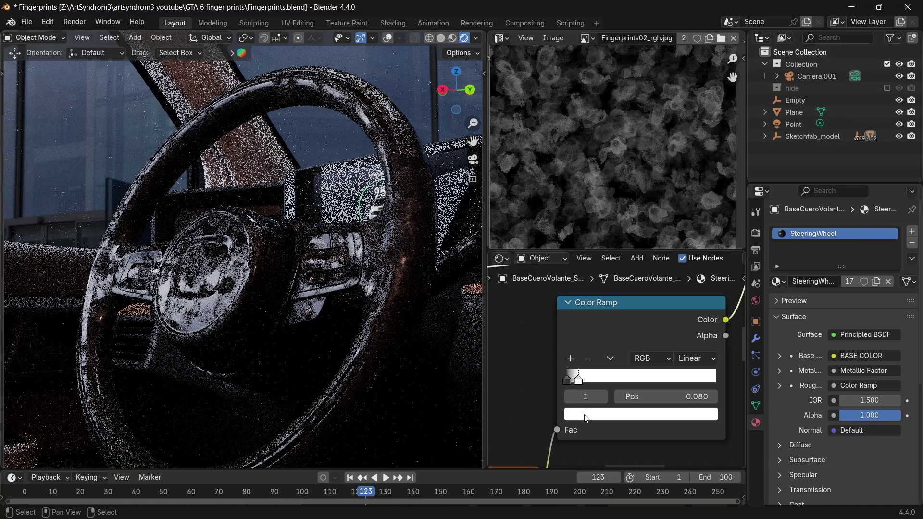
{"action": "left_click", "coordinate": [601, 414]}
{"action": "left_click_drag", "start_coordinate": [691, 208], "coordinate": [692, 226]}
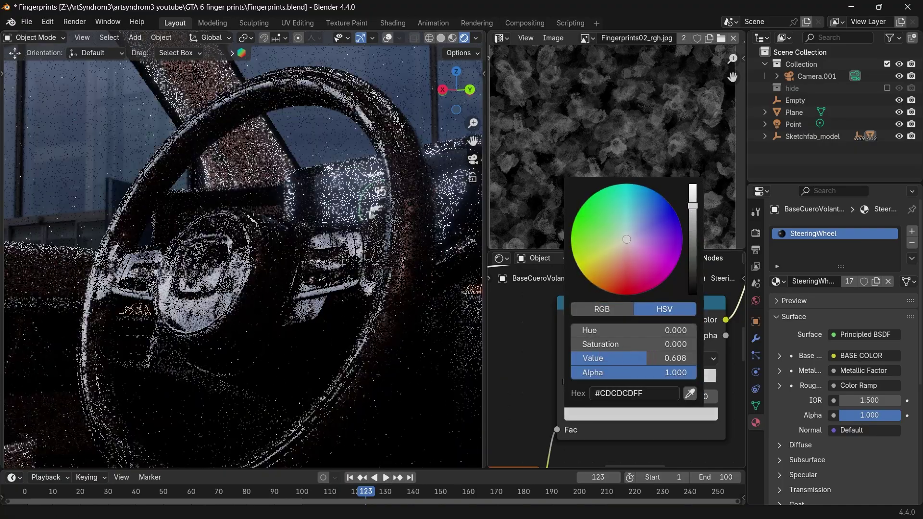
{"action": "scroll", "coordinate": [192, 275], "scroll_direction": "up", "scroll_amount": 4}
{"action": "middle_click_drag", "start_coordinate": [192, 275], "coordinate": [237, 254], "text": "shift"}
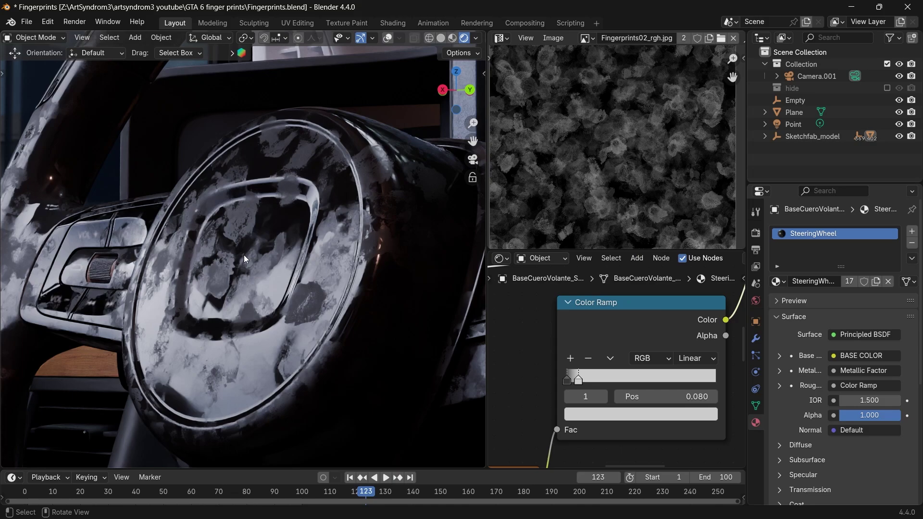
- Try a much darker grey, about #5F5F5F, on the Color Ramp's light stop and undo it for comparison
{"action": "left_click", "coordinate": [613, 413]}
{"action": "left_click_drag", "start_coordinate": [693, 267], "coordinate": [693, 312]}
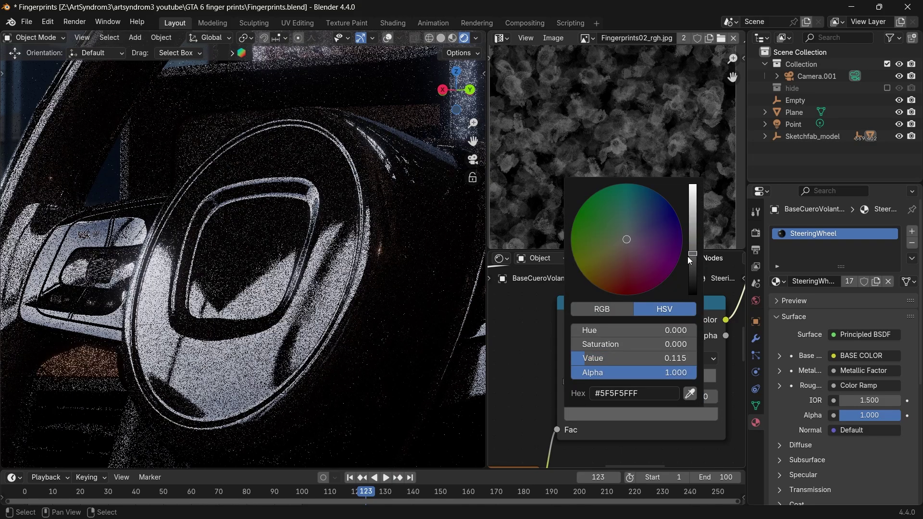
{"action": "scroll", "coordinate": [250, 293], "scroll_direction": "up", "scroll_amount": 5}
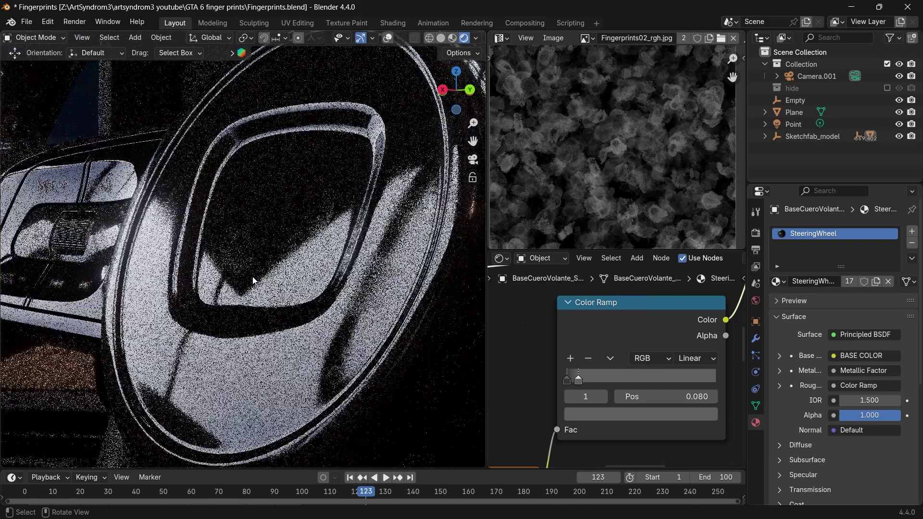
{"action": "scroll", "coordinate": [286, 290], "scroll_direction": "down", "scroll_amount": 5}
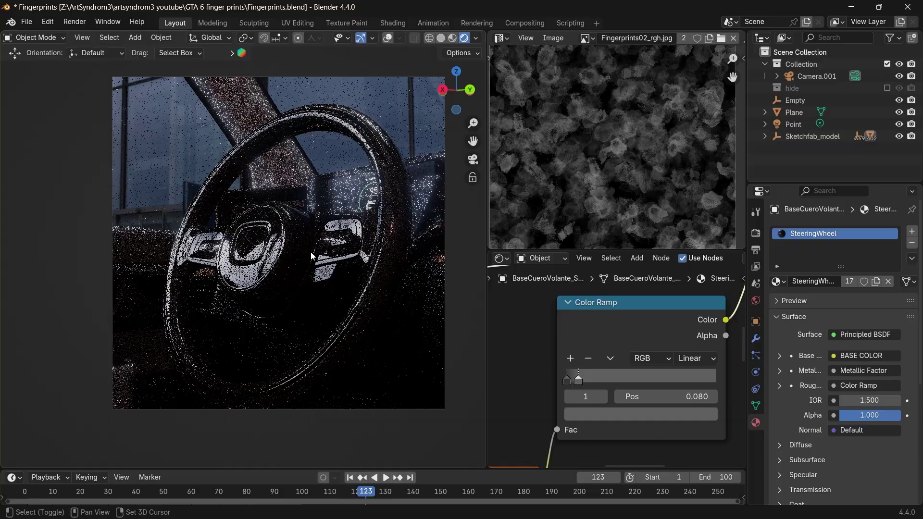
{"action": "scroll", "coordinate": [244, 291], "scroll_direction": "up", "scroll_amount": 2}
{"action": "key", "text": "ctrl+z"}
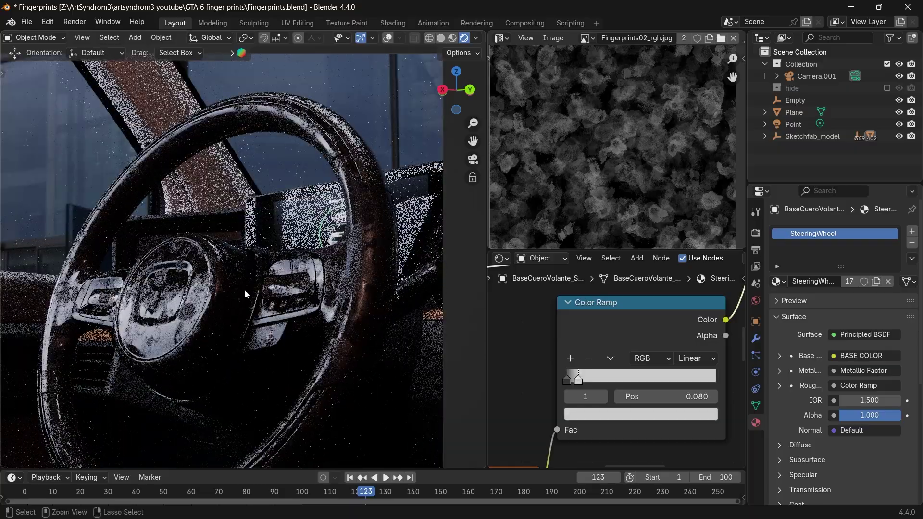
{"action": "key", "text": "ctrl+shift+z"}
- Fly the view up to the dashboard display and select its screen glass
{"action": "scroll", "coordinate": [244, 289], "scroll_direction": "down", "scroll_amount": 1}
{"action": "key", "text": "shift+grave"}
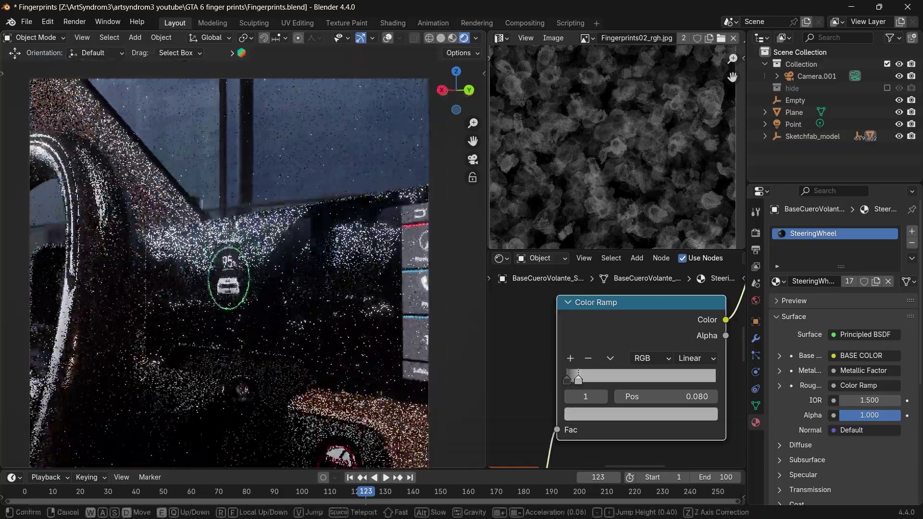
{"action": "key", "text": "w"}
{"action": "left_click", "coordinate": [261, 273]}
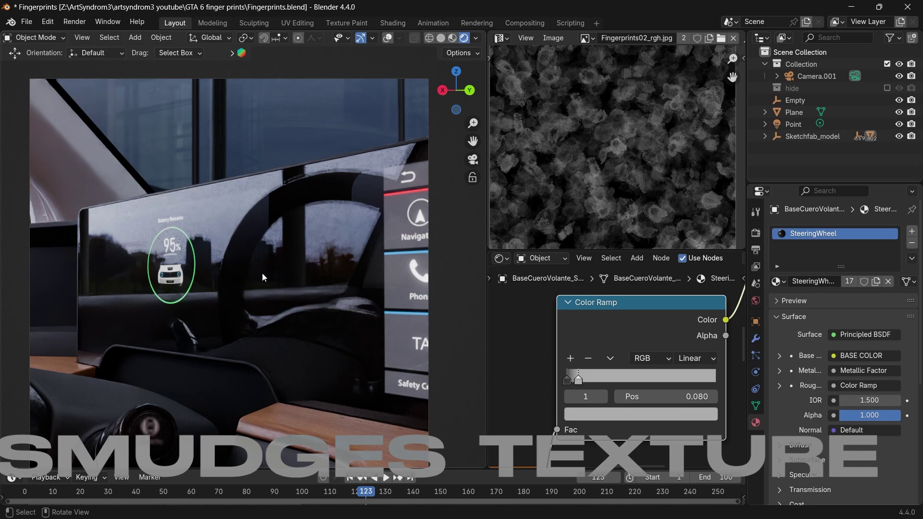
{"action": "left_click", "coordinate": [263, 275]}
{"action": "scroll", "coordinate": [262, 269], "scroll_direction": "up", "scroll_amount": 1}
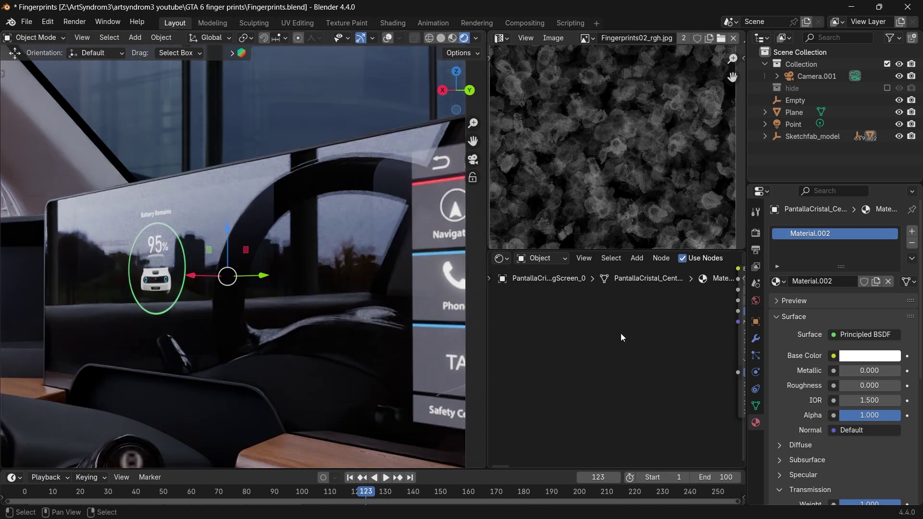
- Add an Image Texture with mapping nodes to the screen glass material, feed it into Roughness and load Smudges_01_4K.png
{"action": "key", "text": "Home"}
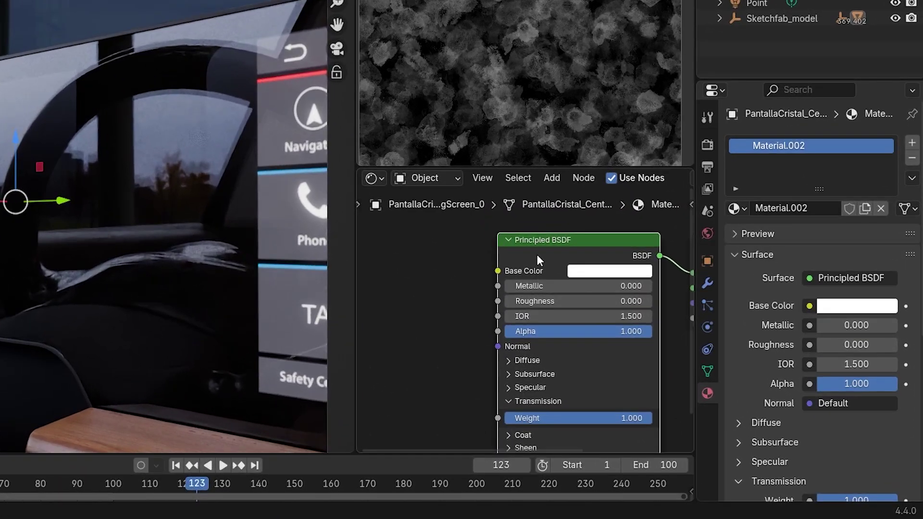
{"action": "key", "text": "ctrl+t"}
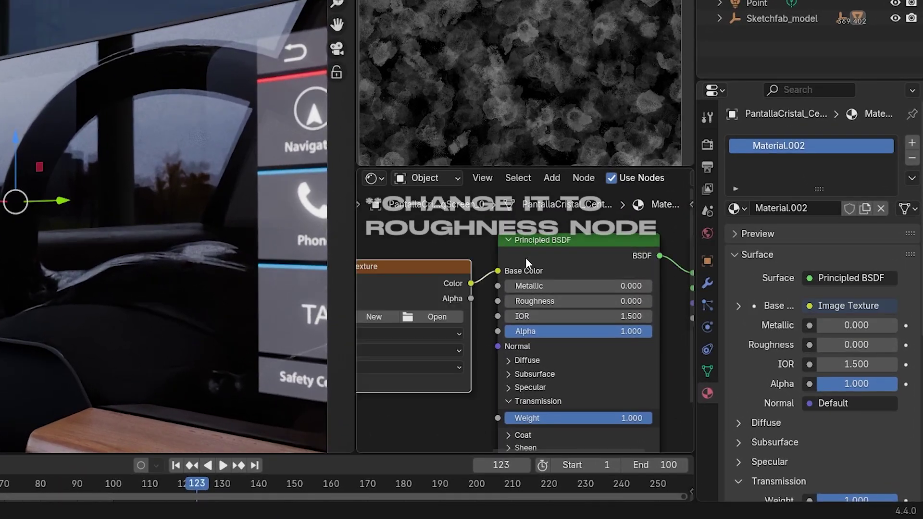
{"action": "scroll", "coordinate": [526, 258], "scroll_direction": "down", "scroll_amount": 2}
{"action": "left_click_drag", "start_coordinate": [557, 307], "coordinate": [558, 299]}
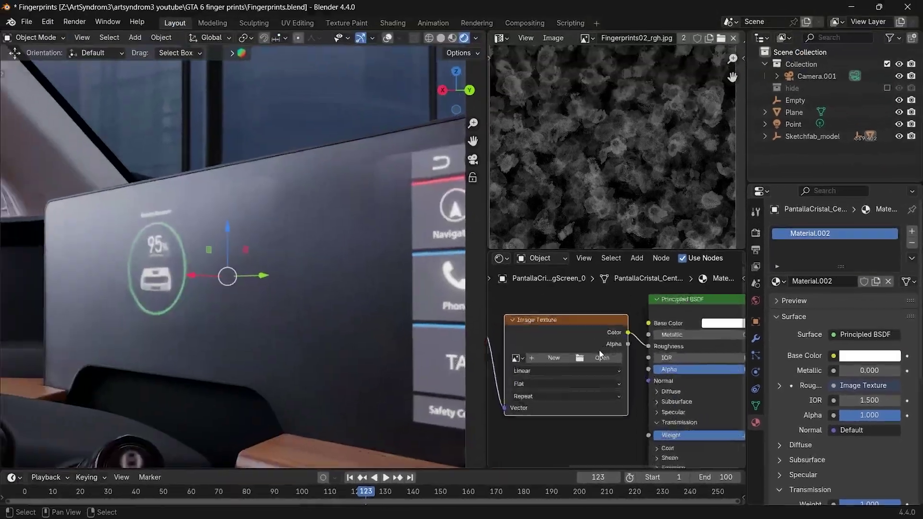
{"action": "middle_click_drag", "start_coordinate": [501, 297], "coordinate": [544, 305]}
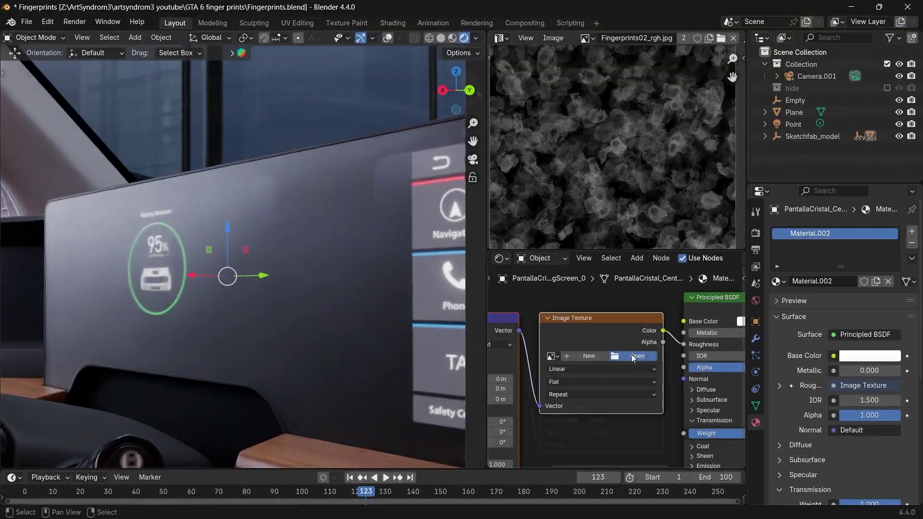
{"action": "left_click", "coordinate": [632, 358]}
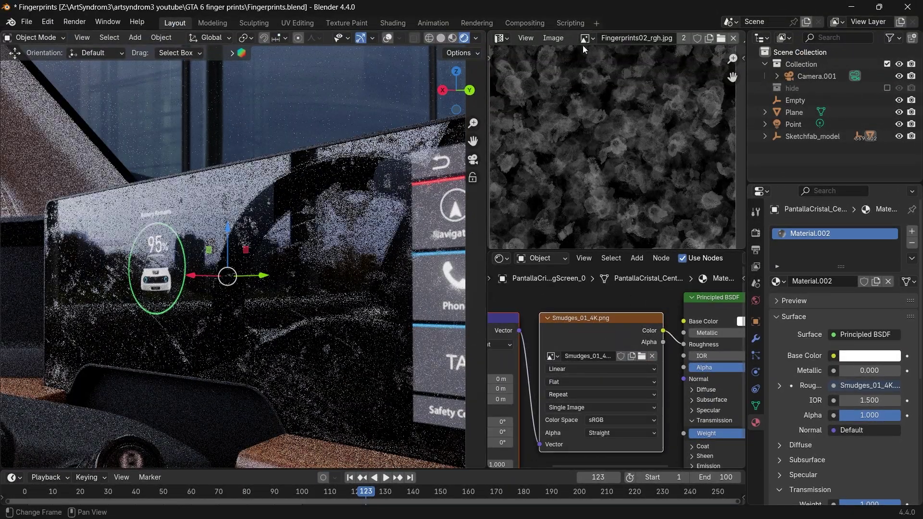
- Show Smudges_01_4K.png in the image editor and examine its smudge pattern
{"action": "left_click", "coordinate": [586, 38]}
{"action": "type", "text": "s"}
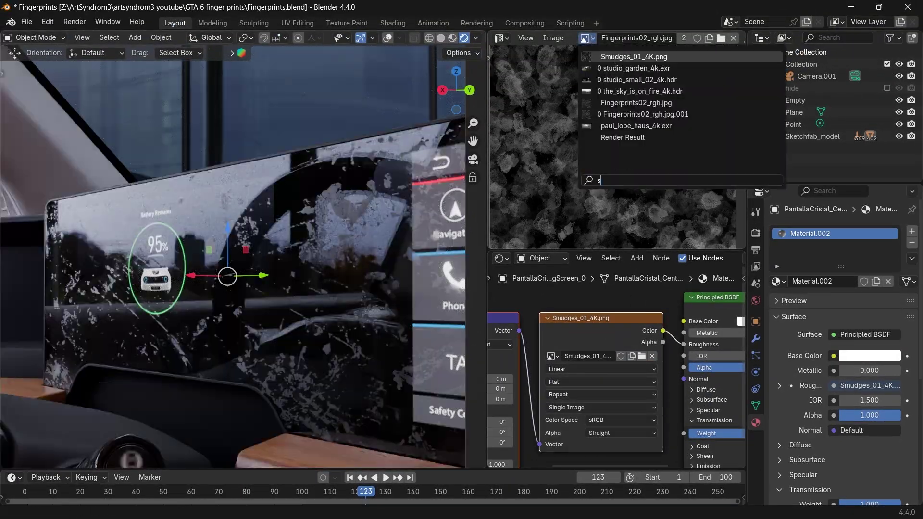
{"action": "key", "text": "Return"}
{"action": "scroll", "coordinate": [604, 128], "scroll_direction": "down", "scroll_amount": 6}
{"action": "middle_click_drag", "start_coordinate": [605, 128], "coordinate": [628, 183]}
{"action": "scroll", "coordinate": [654, 150], "scroll_direction": "up", "scroll_amount": 6}
{"action": "scroll", "coordinate": [615, 163], "scroll_direction": "down", "scroll_amount": 4}
{"action": "scroll", "coordinate": [625, 146], "scroll_direction": "up", "scroll_amount": 2}
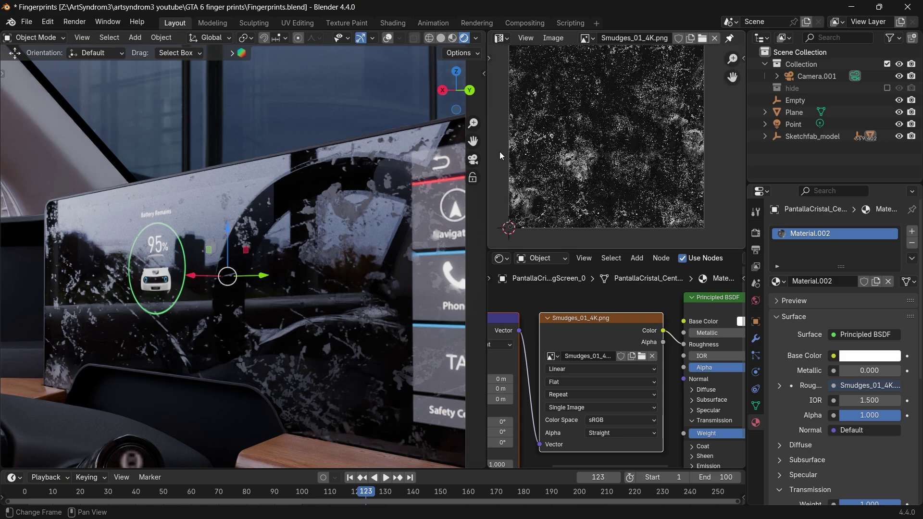
- Set the smudge texture's Mapping scale to 5 in X and Y
{"action": "scroll", "coordinate": [612, 343], "scroll_direction": "down", "scroll_amount": 5}
{"action": "middle_click_drag", "start_coordinate": [535, 439], "coordinate": [626, 393]}
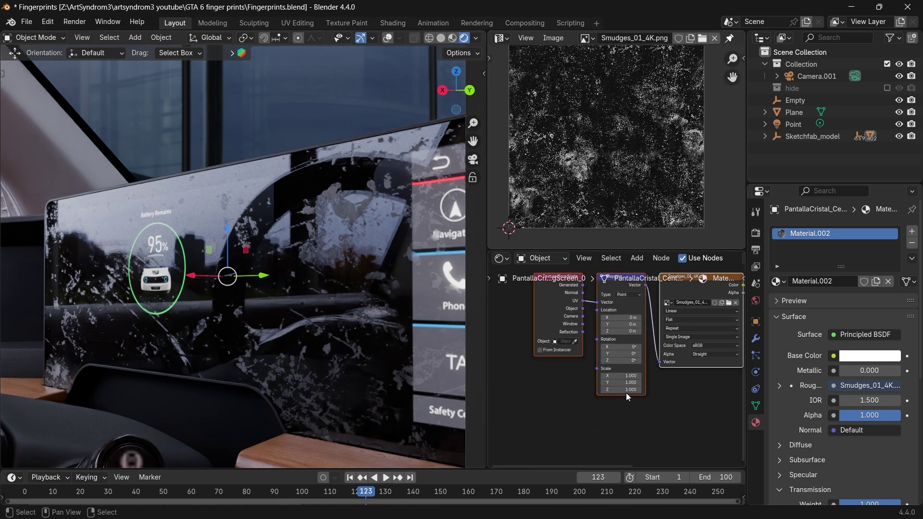
{"action": "scroll", "coordinate": [625, 391], "scroll_direction": "up", "scroll_amount": 5}
{"action": "left_click_drag", "start_coordinate": [624, 380], "coordinate": [624, 382]}
{"action": "type", "text": "5"}
{"action": "key", "text": "Tab"}
{"action": "type", "text": "5"}
{"action": "key", "text": "Return"}
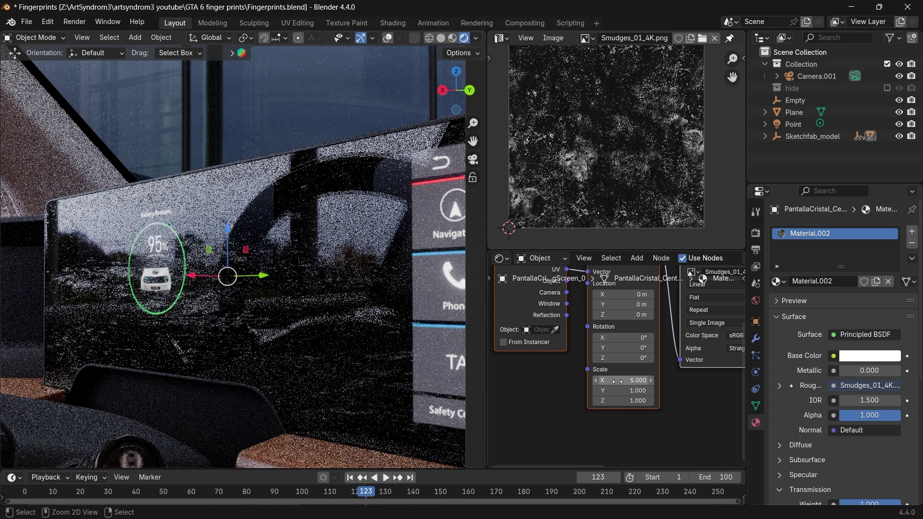
{"action": "scroll", "coordinate": [372, 305], "scroll_direction": "up", "scroll_amount": 1}
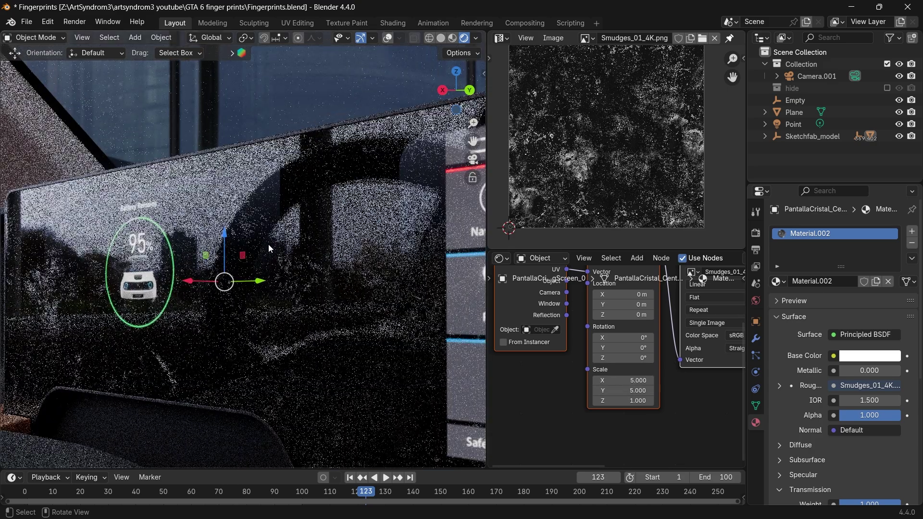
- Insert a Color Ramp between the smudge texture and the glass material's Roughness
{"action": "scroll", "coordinate": [711, 313], "scroll_direction": "down", "scroll_amount": 2}
{"action": "middle_click_drag", "start_coordinate": [729, 309], "coordinate": [576, 334]}
{"action": "scroll", "coordinate": [573, 315], "scroll_direction": "up", "scroll_amount": 3}
{"action": "key", "text": "shift+a"}
{"action": "left_click", "coordinate": [572, 313]}
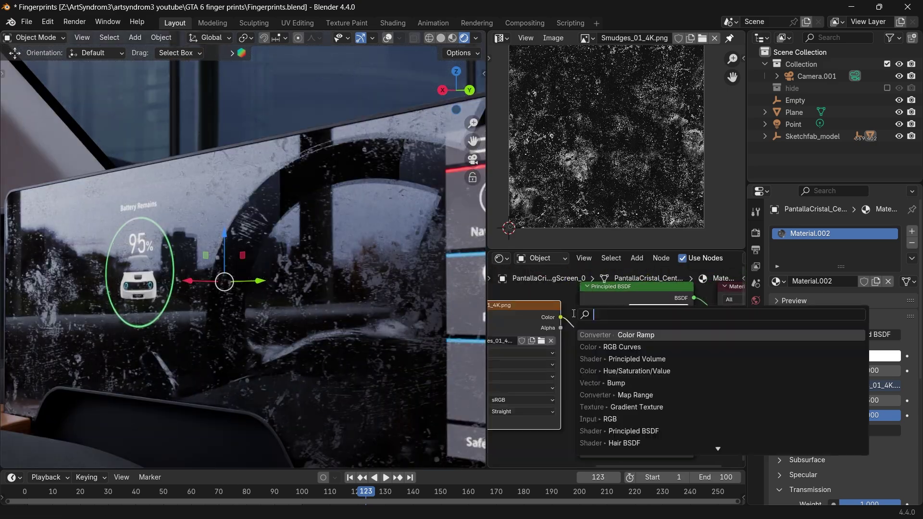
{"action": "type", "text": "c"}
{"action": "key", "text": "Return"}
{"action": "left_click", "coordinate": [570, 320]}
- Move the smudge Color Ramp's white stop to 0.880 and darken it to grey #A5A5A5
{"action": "left_click_drag", "start_coordinate": [722, 381], "coordinate": [610, 380]}
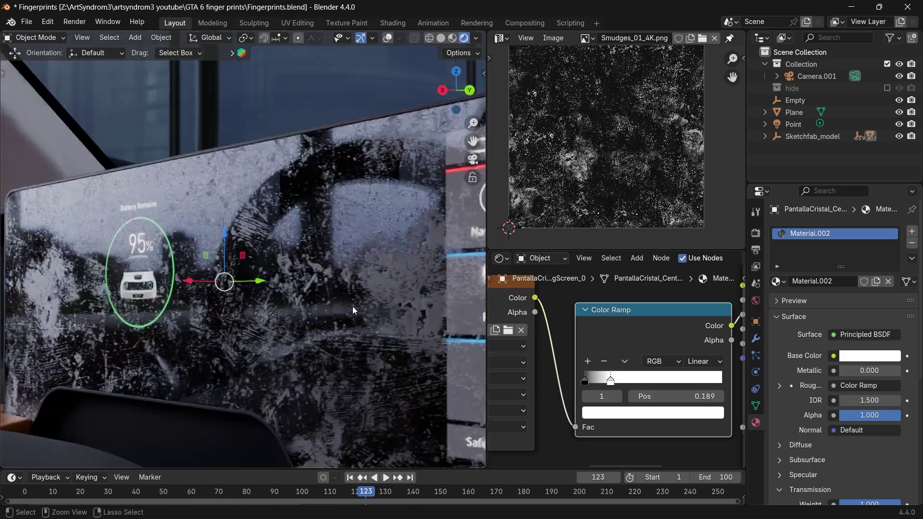
{"action": "middle_click_drag", "start_coordinate": [625, 365], "coordinate": [604, 359]}
{"action": "left_click", "coordinate": [644, 407]}
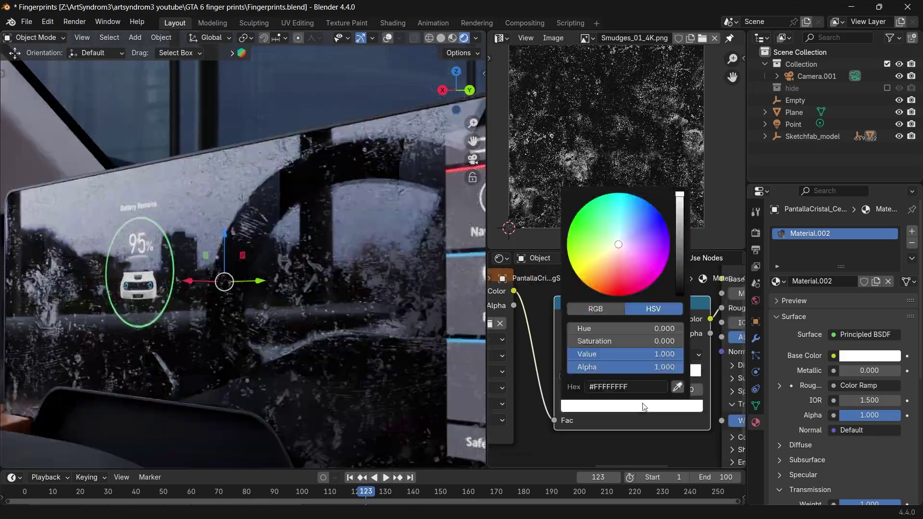
{"action": "left_click", "coordinate": [679, 239]}
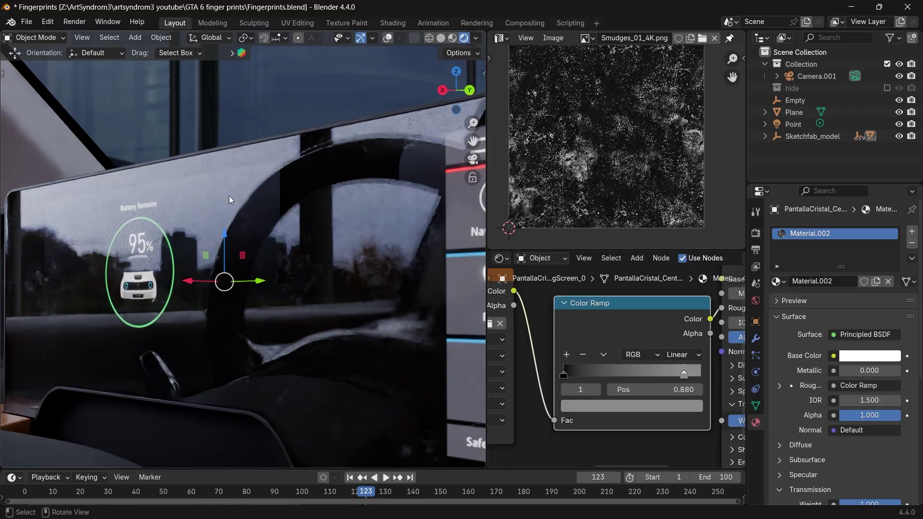
{"action": "left_click", "coordinate": [673, 404]}
{"action": "left_click_drag", "start_coordinate": [677, 237], "coordinate": [678, 229]}
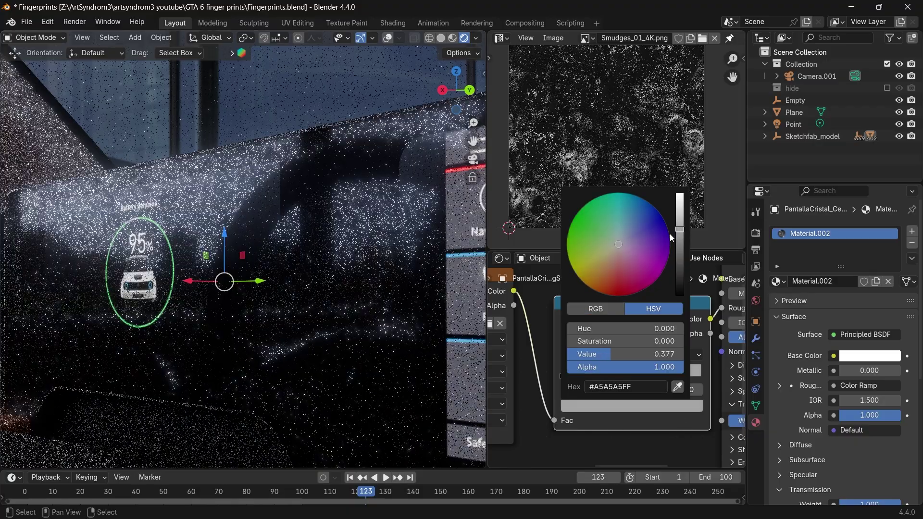
- Examine the smudges on the dashboard display up close, and back out to a view of the whole steering wheel
{"action": "scroll", "coordinate": [157, 287], "scroll_direction": "up", "scroll_amount": 3}
{"action": "middle_click_drag", "start_coordinate": [95, 301], "coordinate": [200, 253], "text": "shift"}
{"action": "scroll", "coordinate": [157, 287], "scroll_direction": "up", "scroll_amount": 4}
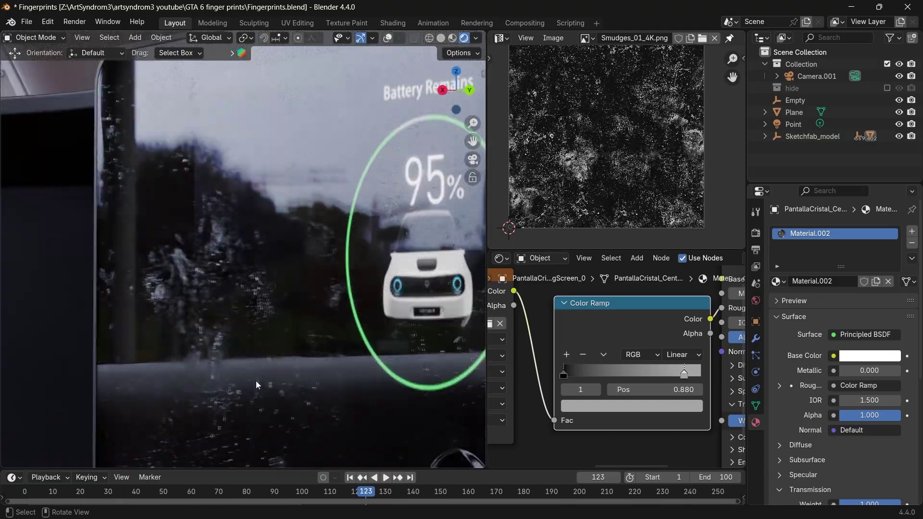
{"action": "scroll", "coordinate": [306, 326], "scroll_direction": "down", "scroll_amount": 4}
{"action": "middle_click_drag", "start_coordinate": [307, 325], "coordinate": [194, 238]}
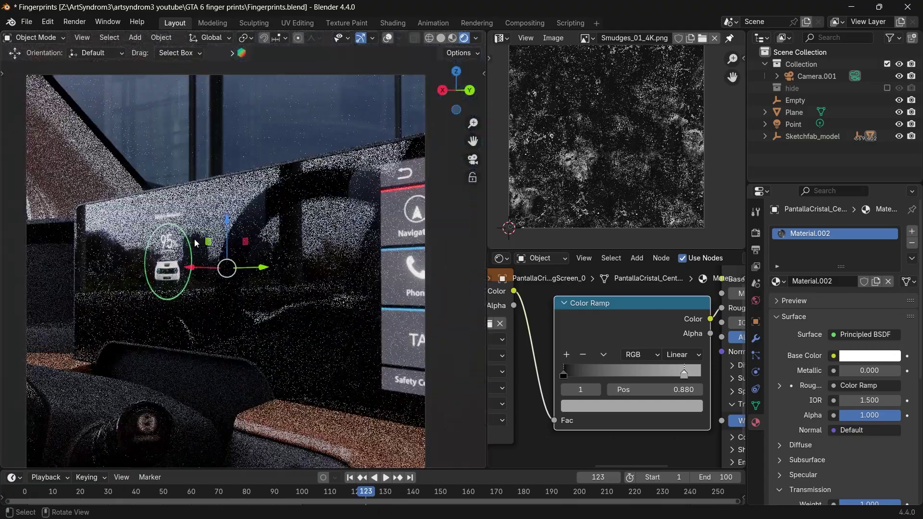
{"action": "key", "text": "shift+grave"}
{"action": "key", "text": "s"}
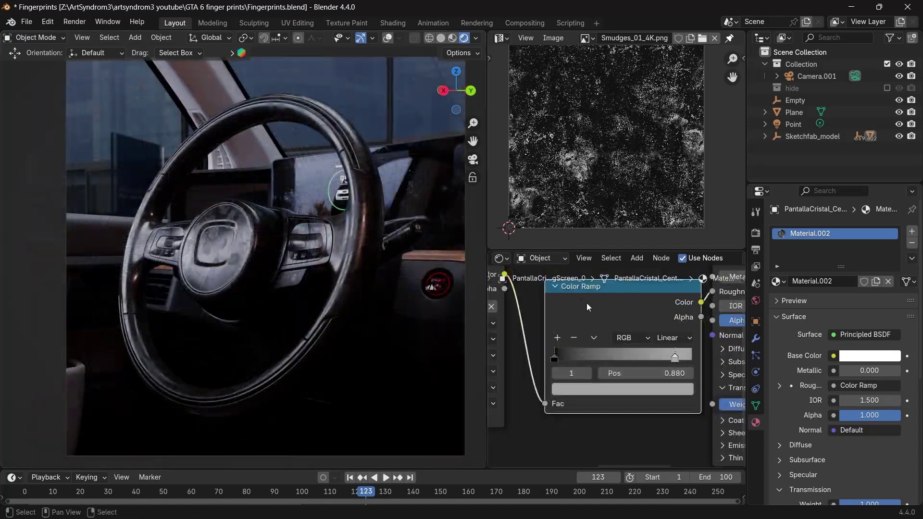
- Preview the Color Ramp outputs directly on the dashboard glass and the steering wheel, and undo the previews
{"action": "left_click", "coordinate": [612, 310], "text": "ctrl+shift"}
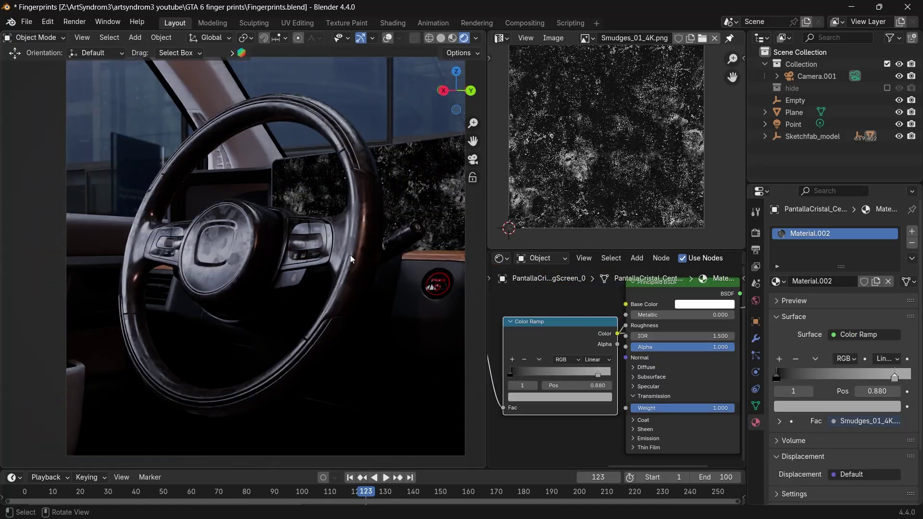
{"action": "left_click", "coordinate": [350, 258]}
{"action": "middle_click_drag", "start_coordinate": [549, 318], "coordinate": [682, 320]}
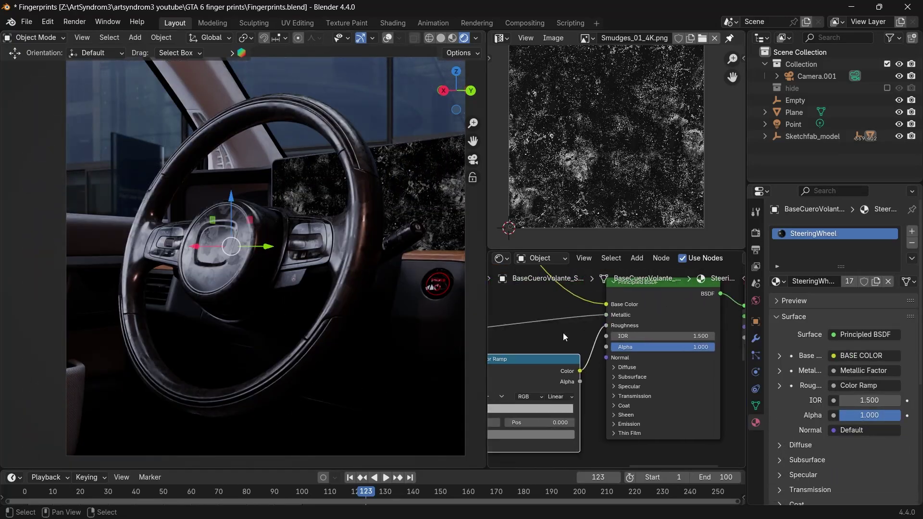
{"action": "left_click", "coordinate": [532, 364], "text": "ctrl+shift"}
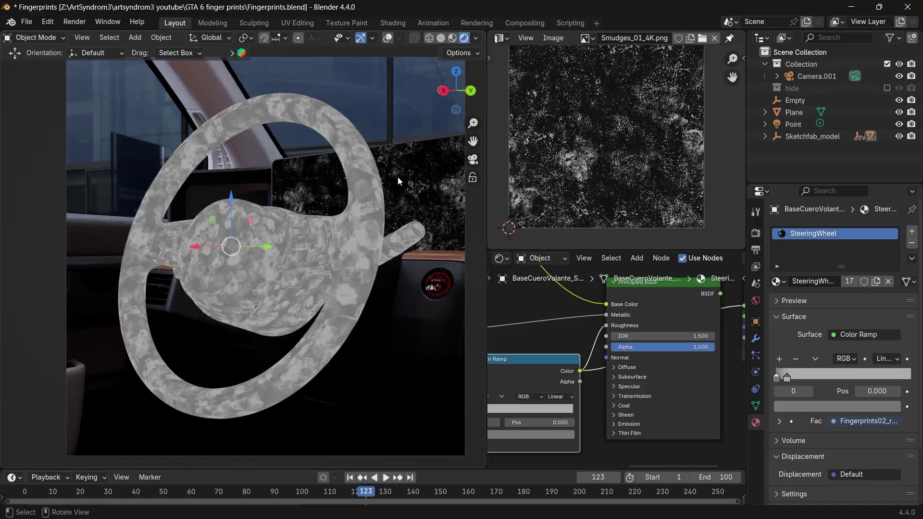
{"action": "key", "text": "ctrl+z"}
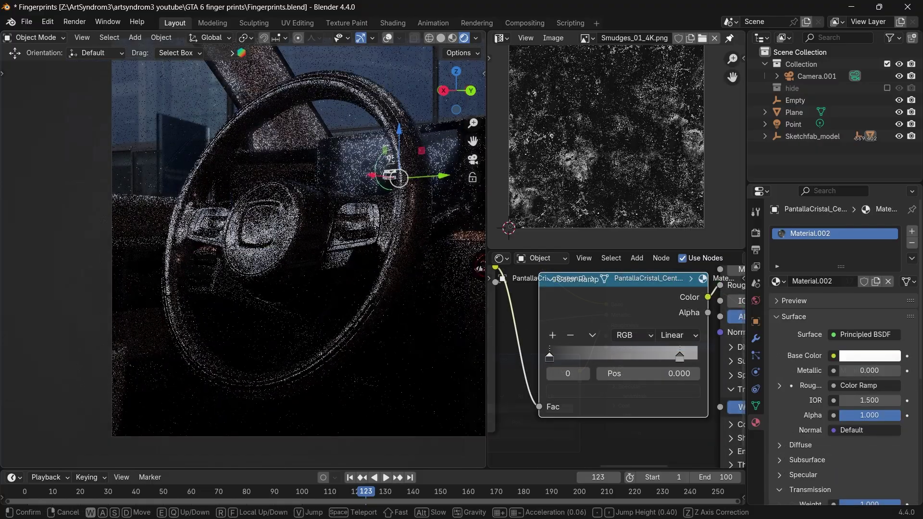
- Fly around the steering wheel to inspect its fingerprints and reflections from several angles
{"action": "key", "text": "shift+grave"}
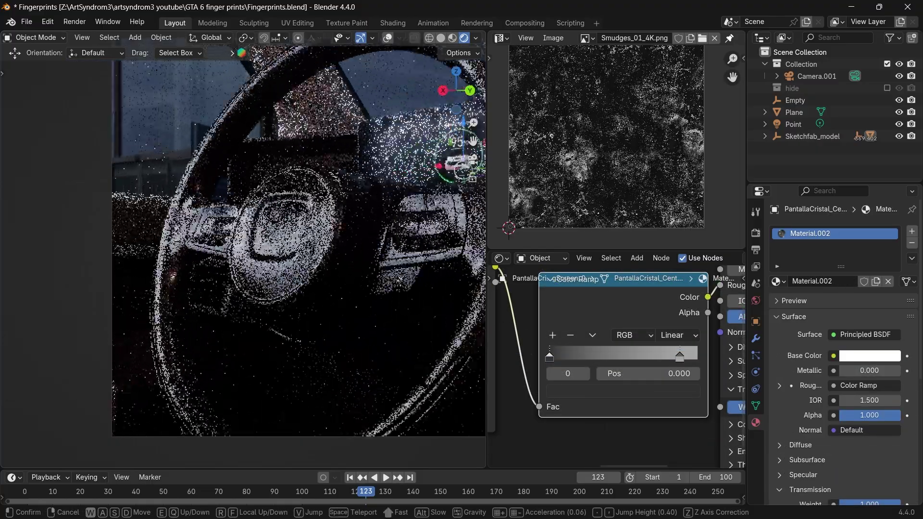
{"action": "key", "text": "w"}
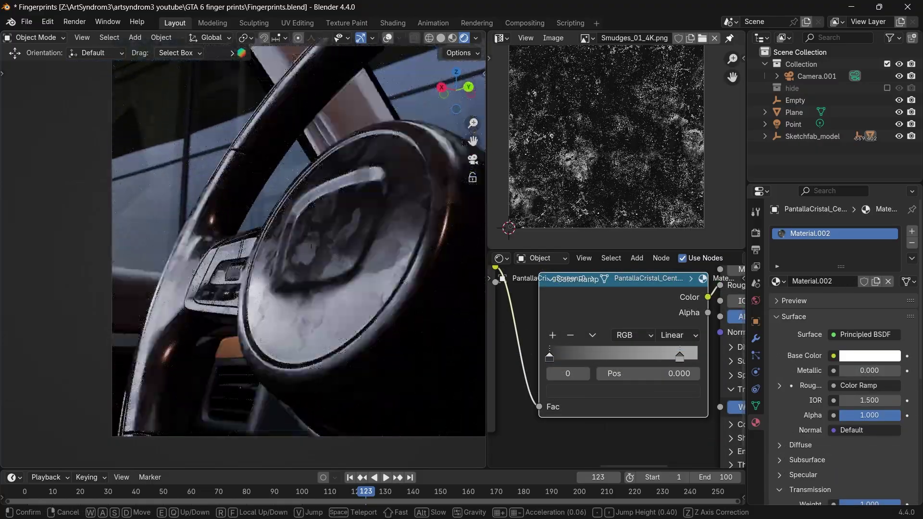
{"action": "key", "text": "a"}
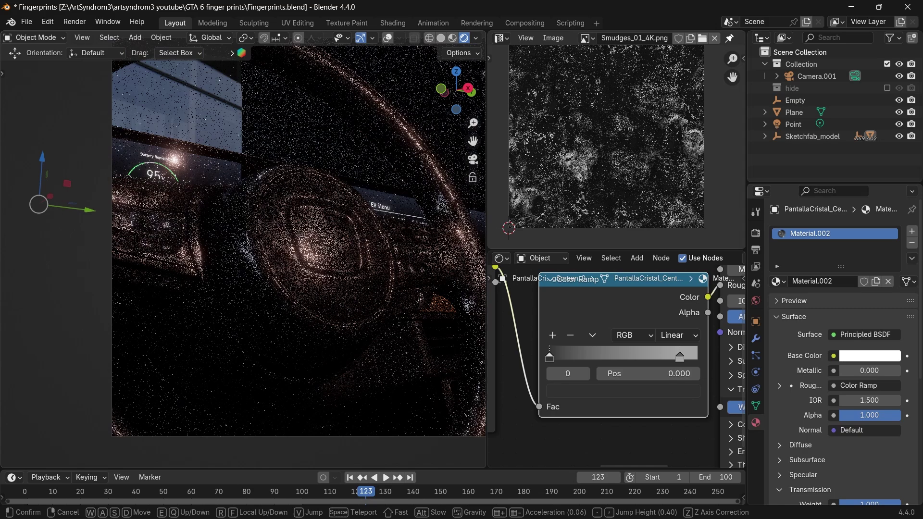
{"action": "key", "text": "s"}
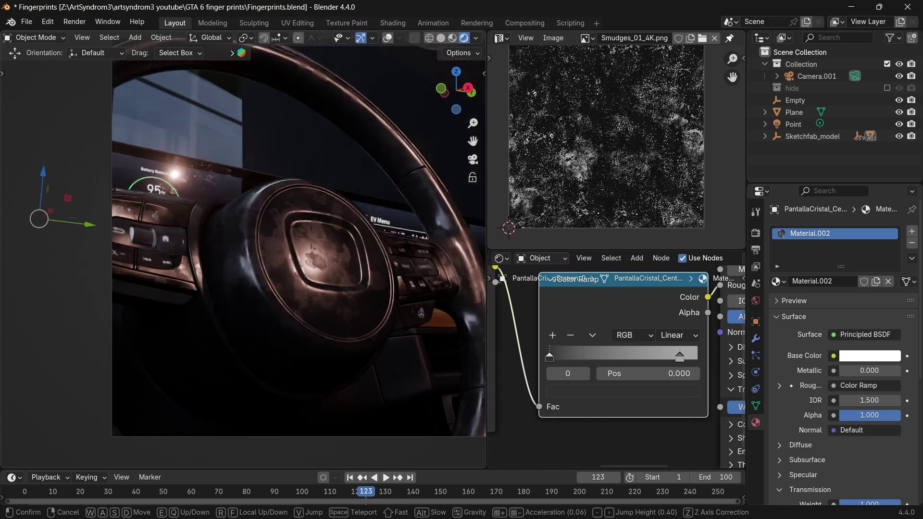